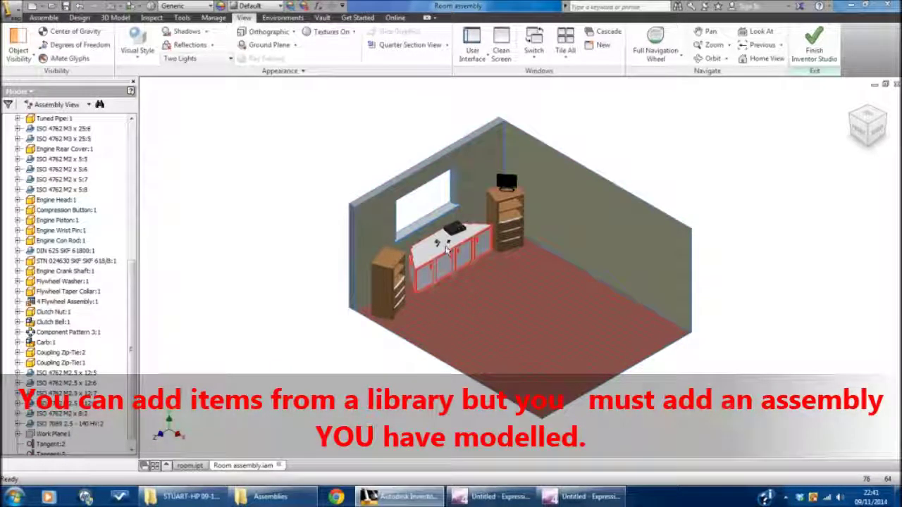
# Switch the room assembly's display from orthographic to perspective projection.
pyautogui.scroll(8, 446, 249)
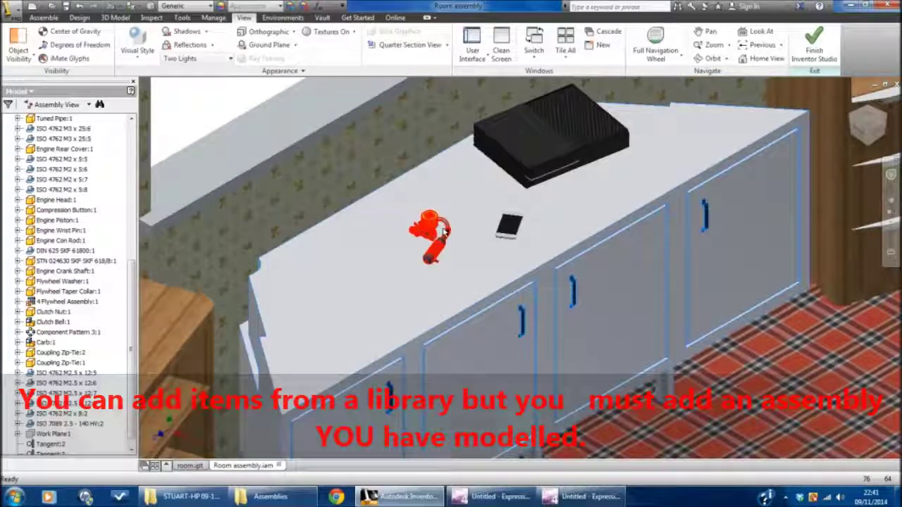
pyautogui.scroll(6, 445, 231)
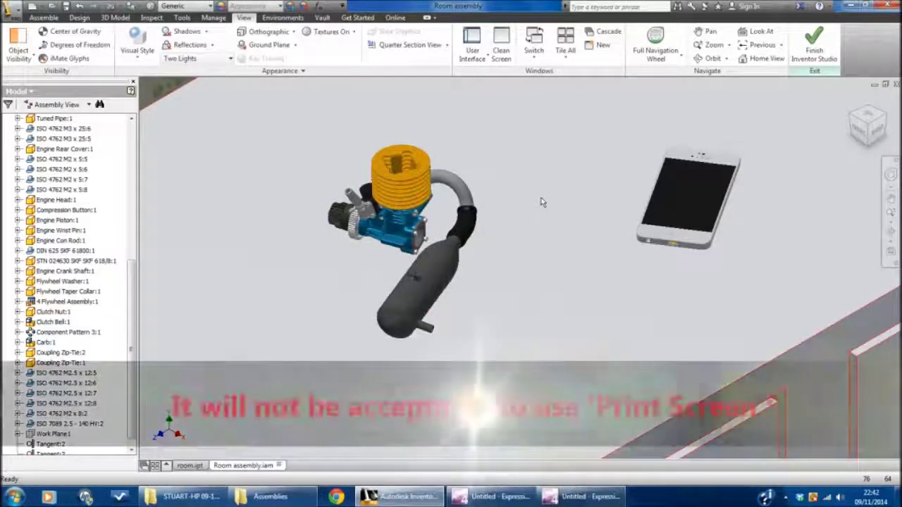
pyautogui.scroll(-3, 546, 206)
pyautogui.scroll(-5, 541, 202)
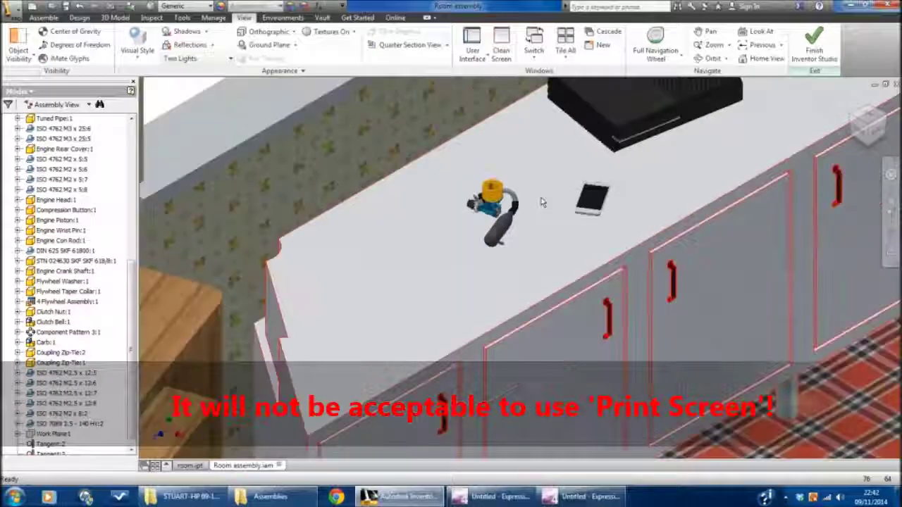
pyautogui.scroll(-5, 541, 202)
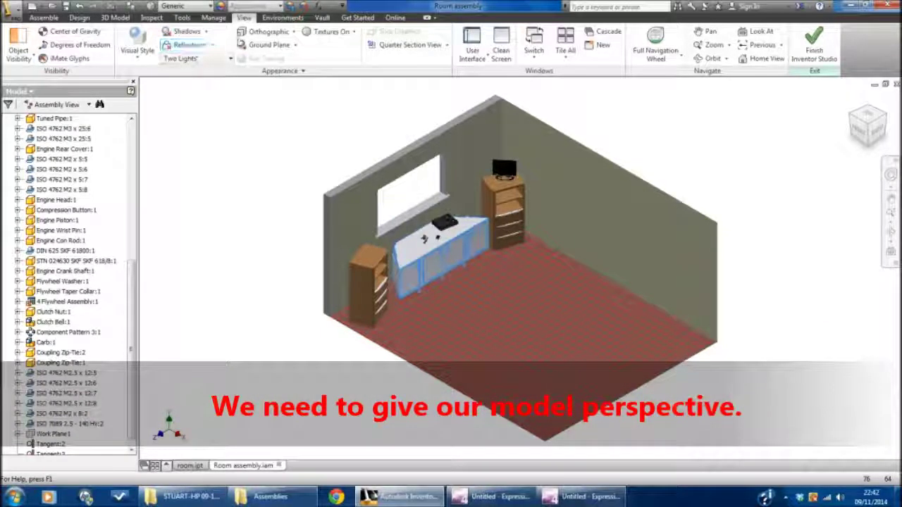
pyautogui.click(276, 35)
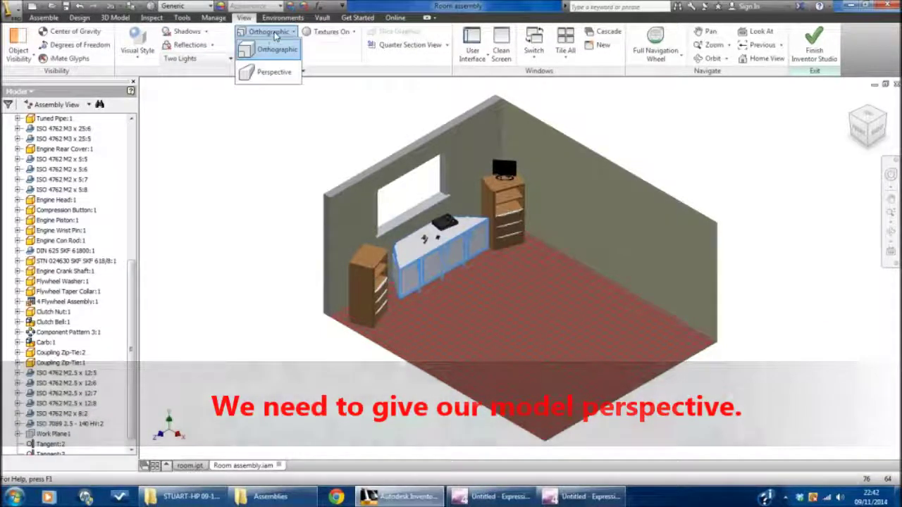
pyautogui.click(272, 71)
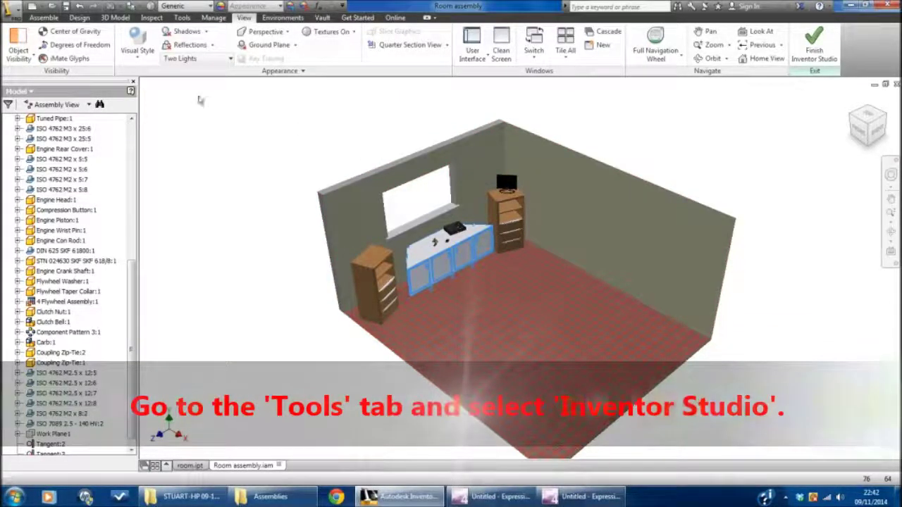
# Open the room assembly in the Inventor Studio environment.
pyautogui.click(48, 18)
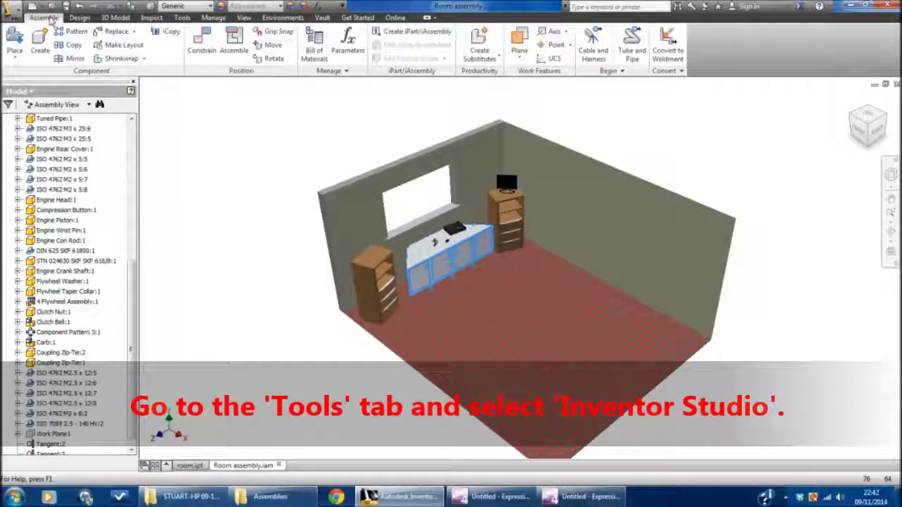
pyautogui.click(182, 17)
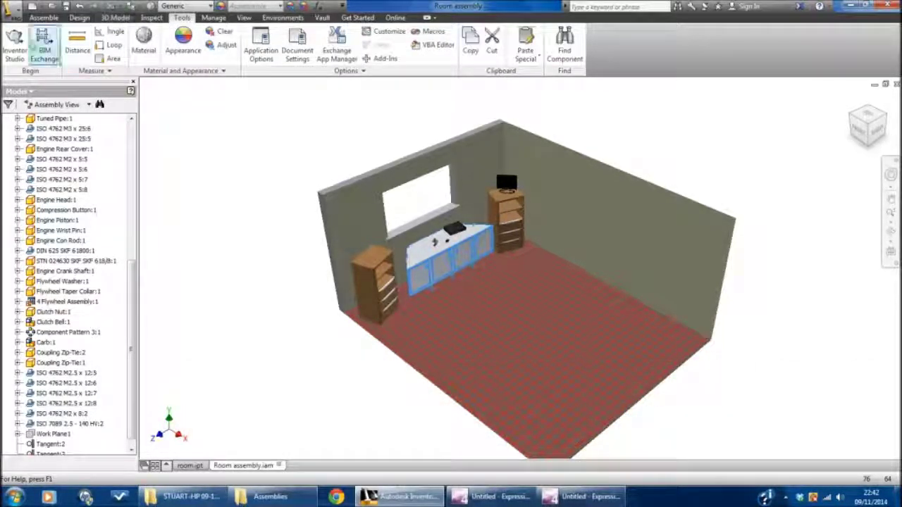
pyautogui.click(16, 45)
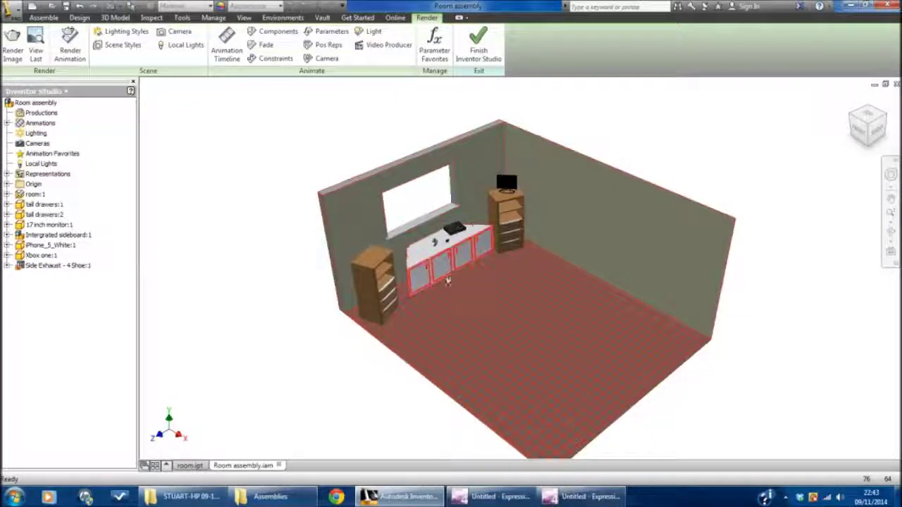
# Frame a close-up of the sideboard worktop with the engine, iPhone and Xbox in view.
pyautogui.scroll(3, 455, 268)
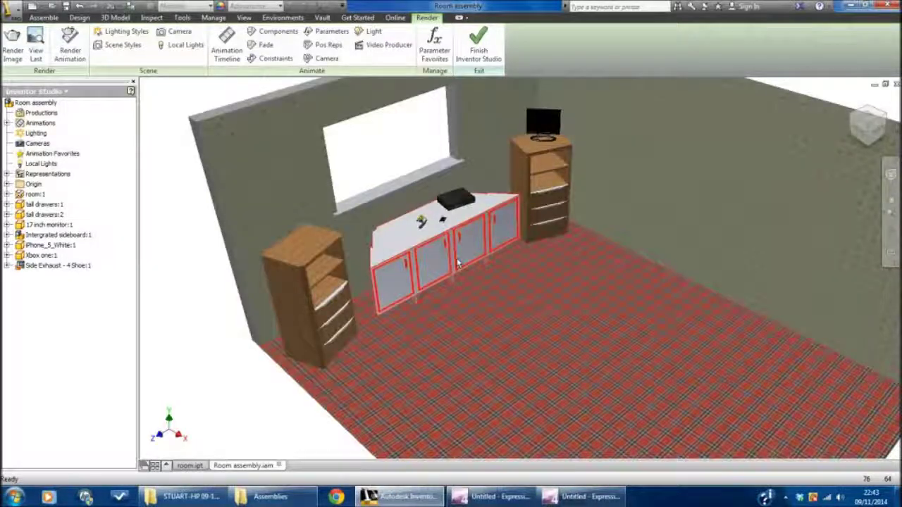
pyautogui.scroll(5, 457, 262)
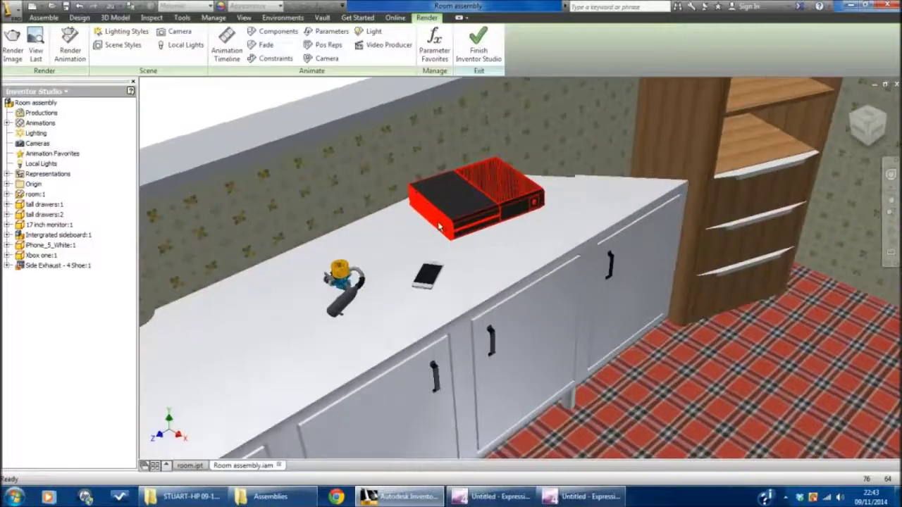
pyautogui.scroll(2, 405, 283)
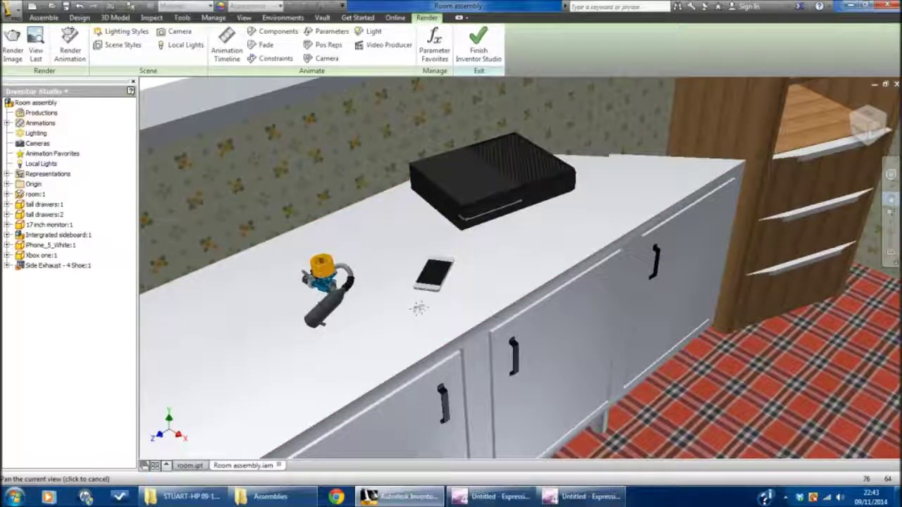
pyautogui.moveTo(418, 308); pyautogui.dragTo(594, 255)
pyautogui.moveTo(250, 315); pyautogui.dragTo(561, 255)
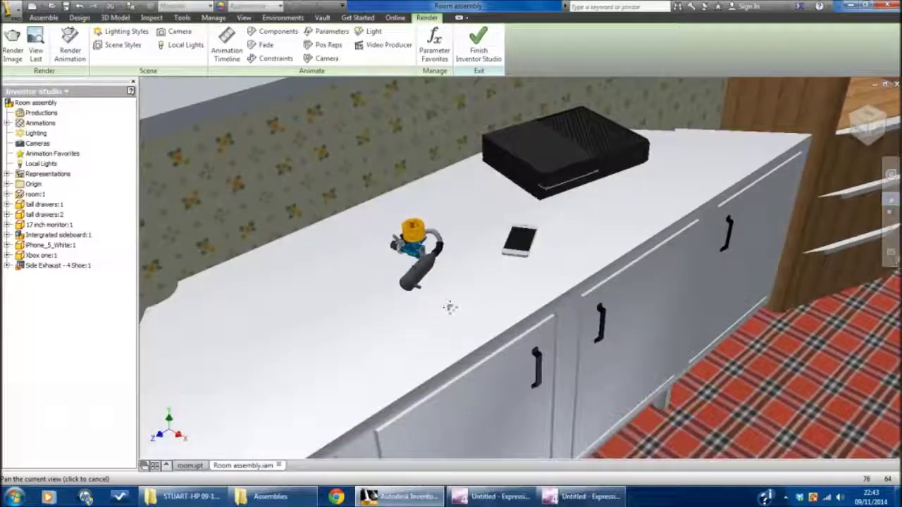
pyautogui.moveTo(450, 308); pyautogui.dragTo(352, 349)
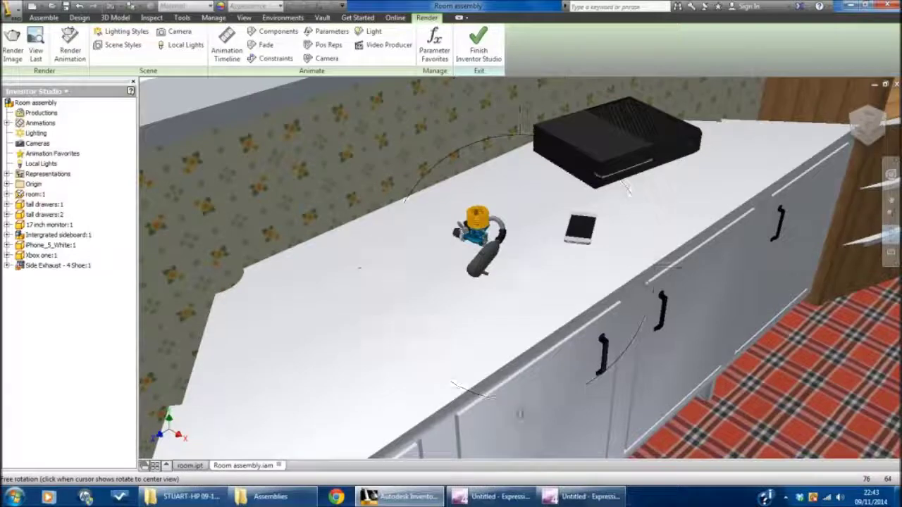
# Lower the viewing angle over the sideboard and recentre the engine, iPhone and Xbox.
pyautogui.moveTo(520, 415); pyautogui.dragTo(519, 401)
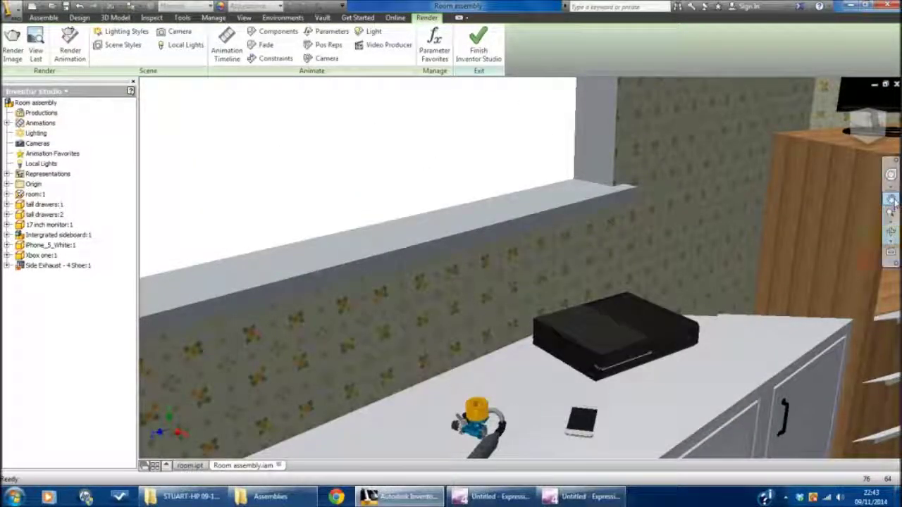
pyautogui.moveTo(541, 415); pyautogui.dragTo(542, 405)
pyautogui.rightClick(493, 496)
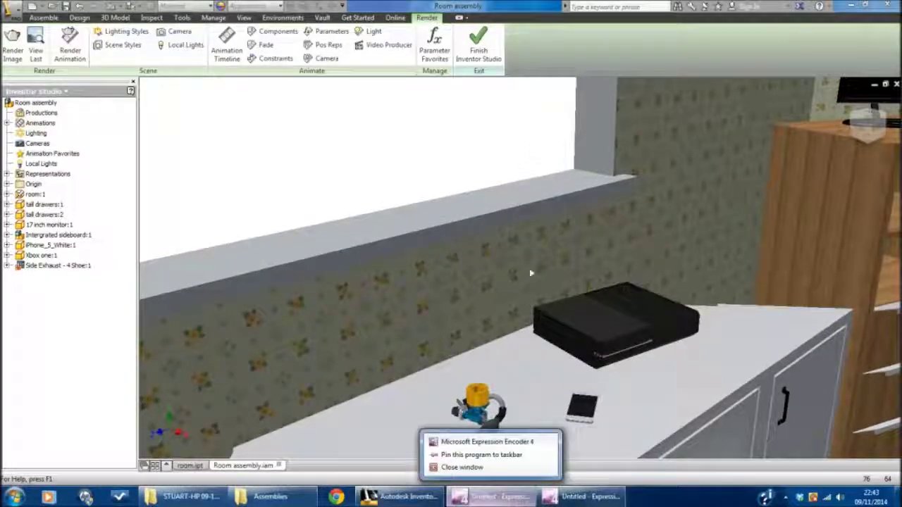
pyautogui.moveTo(492, 363); pyautogui.dragTo(492, 355)
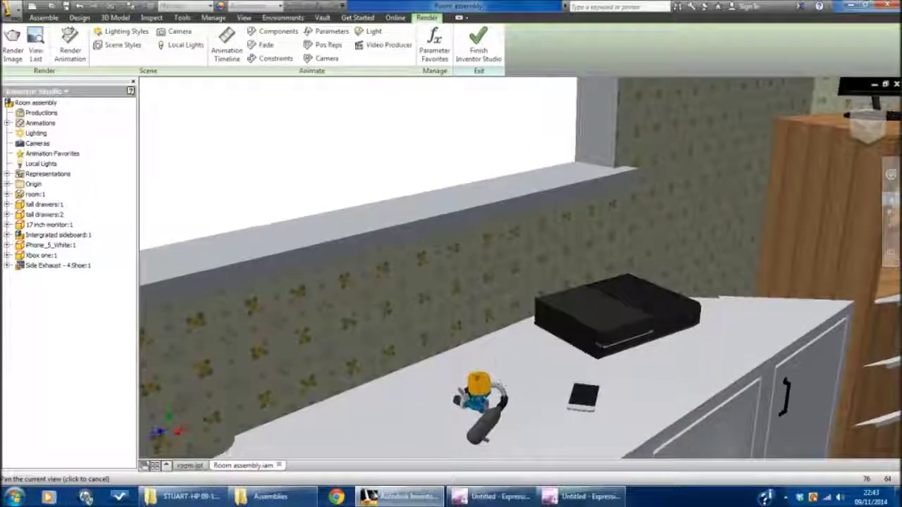
pyautogui.moveTo(510, 299); pyautogui.dragTo(499, 262)
pyautogui.moveTo(503, 331); pyautogui.dragTo(503, 305)
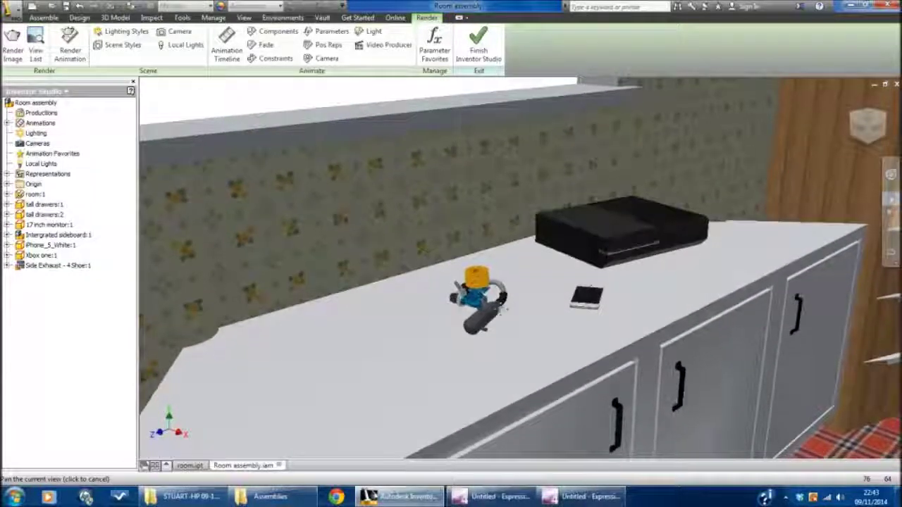
pyautogui.moveTo(251, 337); pyautogui.dragTo(300, 355)
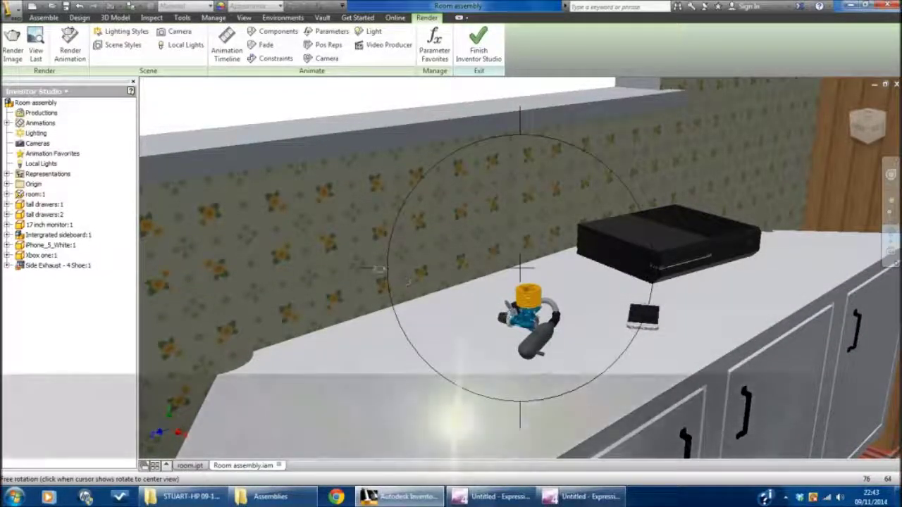
# Orient the close-up to look along the worktop past the engine towards the Xbox and tall drawers.
pyautogui.moveTo(452, 315); pyautogui.dragTo(429, 292)
pyautogui.moveTo(478, 270); pyautogui.dragTo(529, 242)
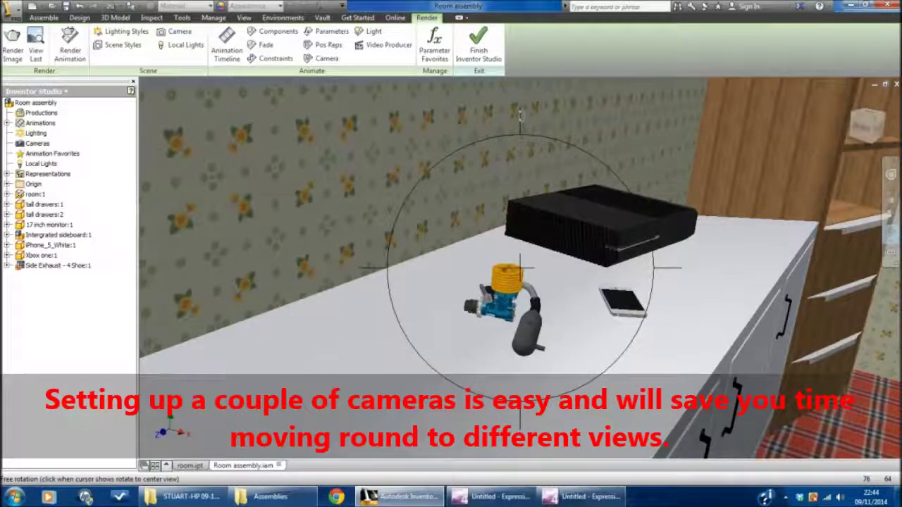
pyautogui.moveTo(520, 114); pyautogui.dragTo(523, 118)
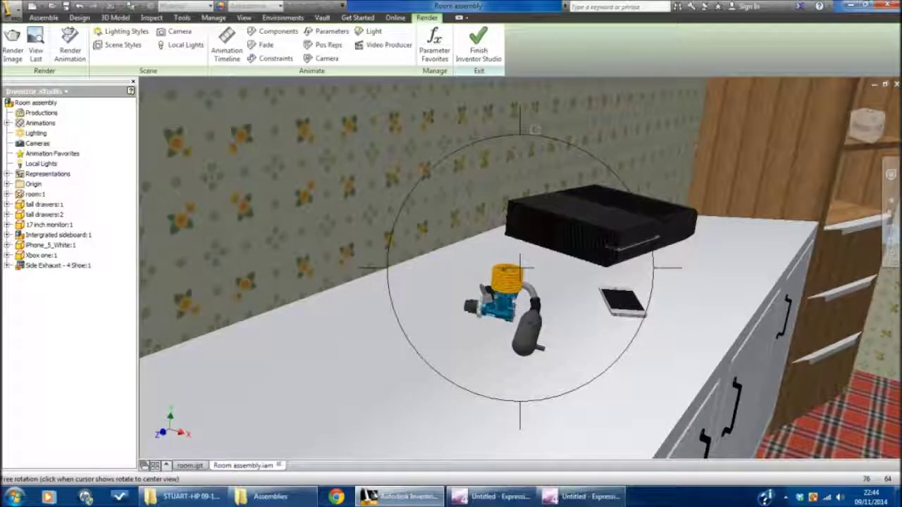
pyautogui.moveTo(523, 118)
pyautogui.mouseDown()
pyautogui.moveTo(519, 128)
pyautogui.moveTo(505, 115)
pyautogui.moveTo(514, 127)
pyautogui.moveTo(518, 119)
pyautogui.mouseUp()
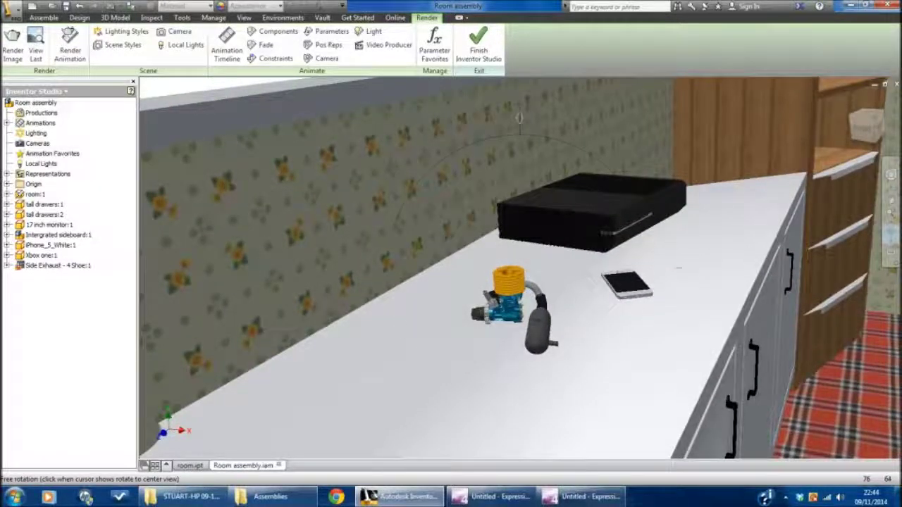
pyautogui.moveTo(529, 227); pyautogui.dragTo(527, 235)
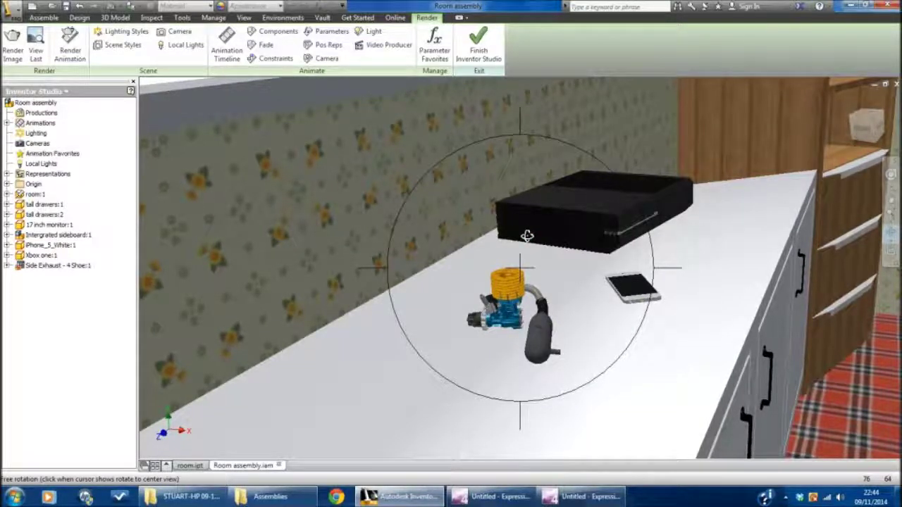
pyautogui.moveTo(705, 264); pyautogui.dragTo(520, 267)
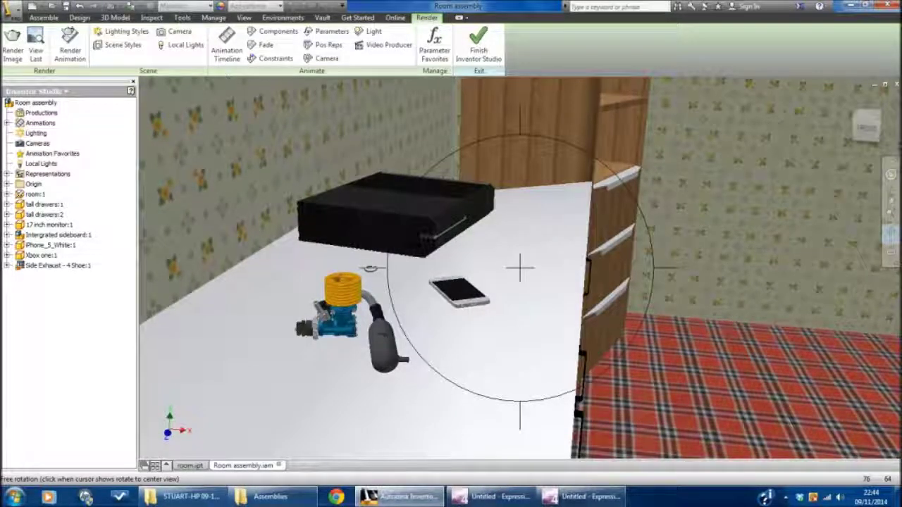
pyautogui.moveTo(371, 269); pyautogui.dragTo(357, 269)
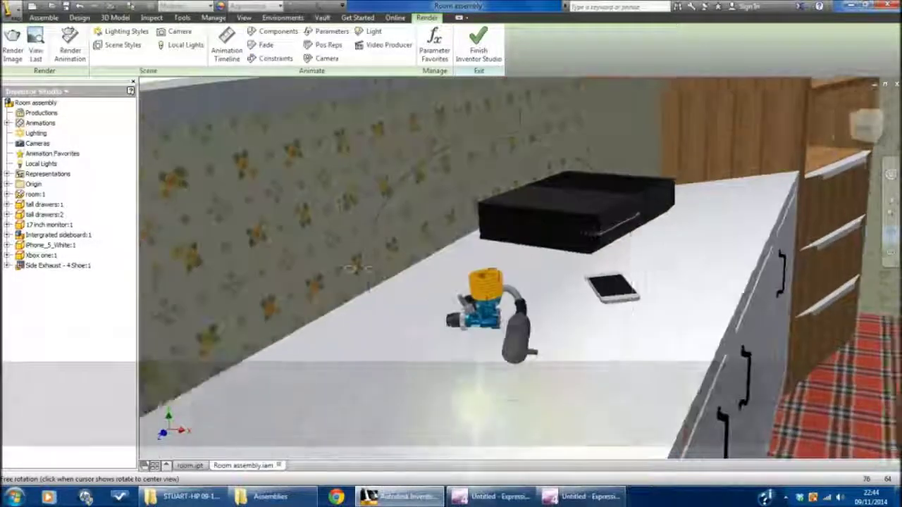
pyautogui.press('F5')
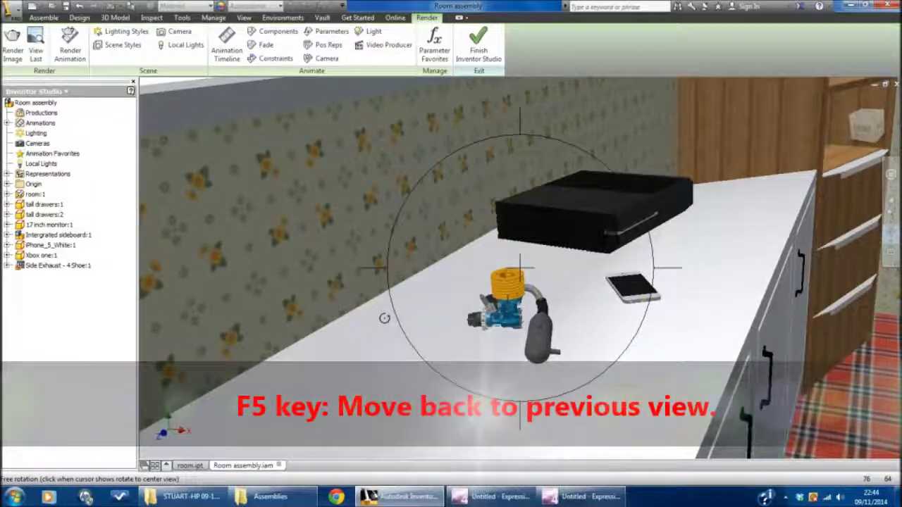
# Create a camera from the current close-up view of the engine on the sideboard.
pyautogui.press('Escape')
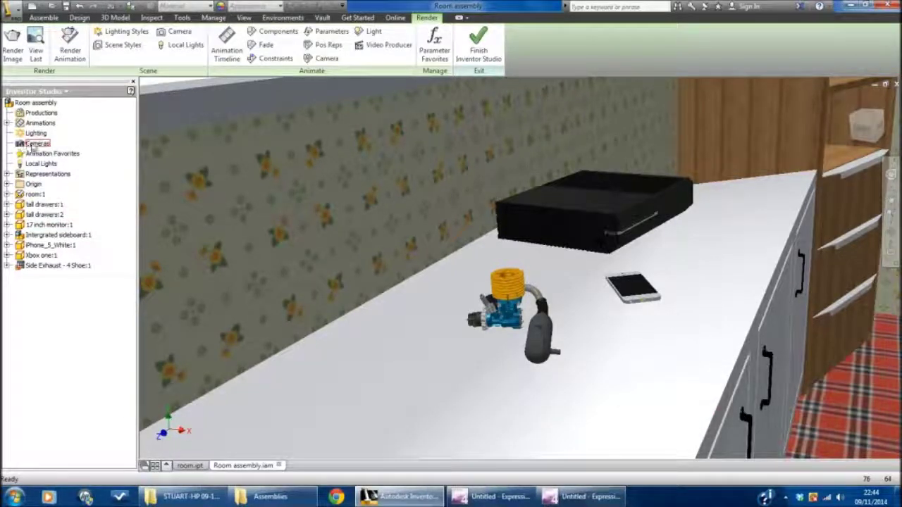
pyautogui.rightClick(26, 145)
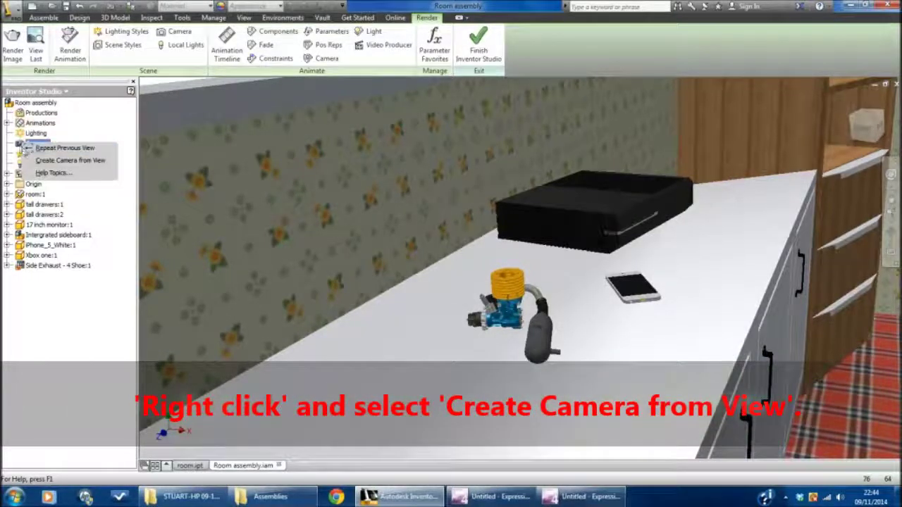
pyautogui.click(39, 161)
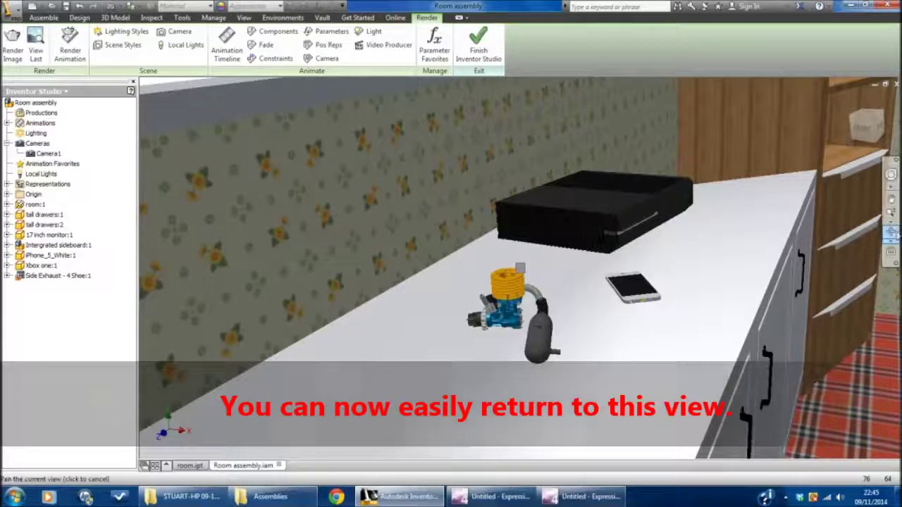
pyautogui.click(890, 232)
pyautogui.moveTo(578, 268); pyautogui.dragTo(638, 278)
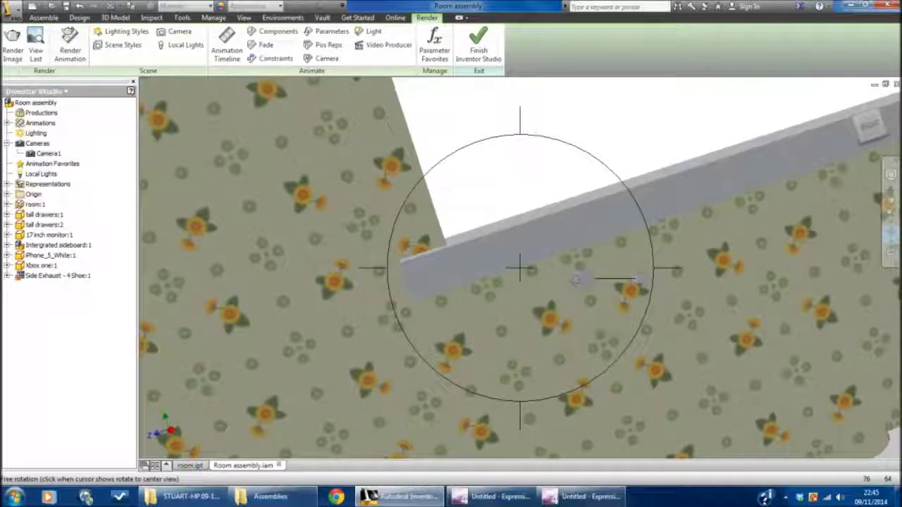
pyautogui.moveTo(638, 279); pyautogui.dragTo(619, 329)
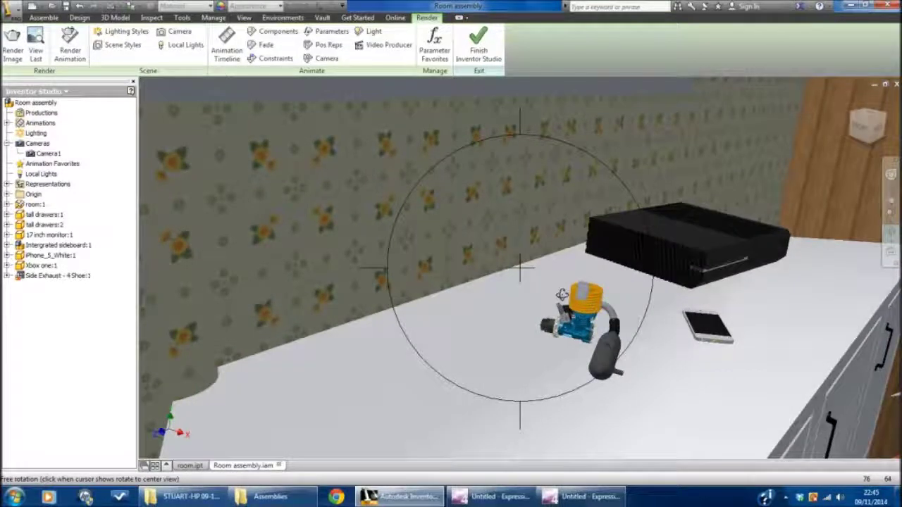
pyautogui.press('Escape')
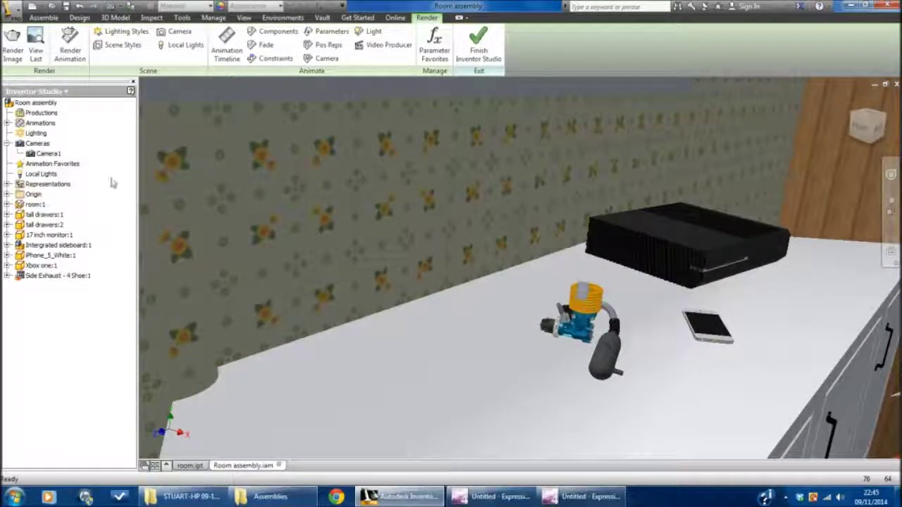
# Turn the close-up to face the front of the sideboard with the engine, iPhone and Xbox in view.
pyautogui.press('F6')
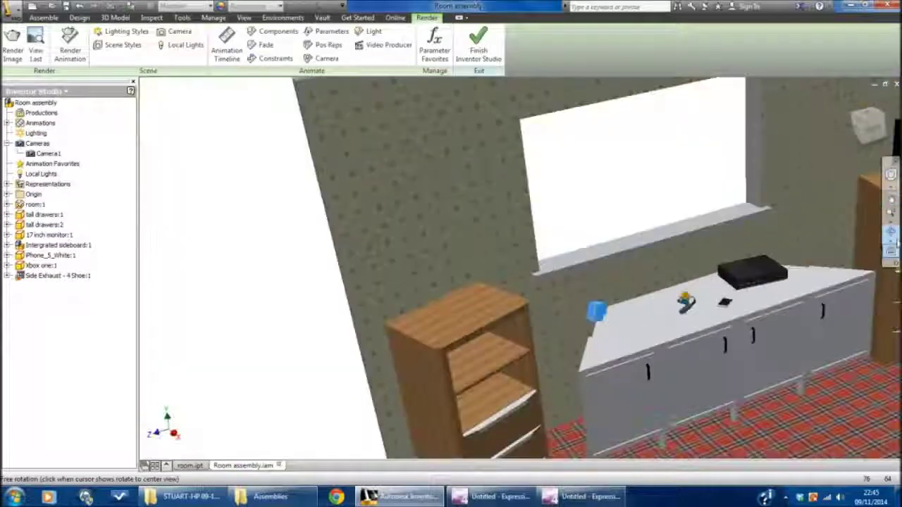
pyautogui.press('F5')
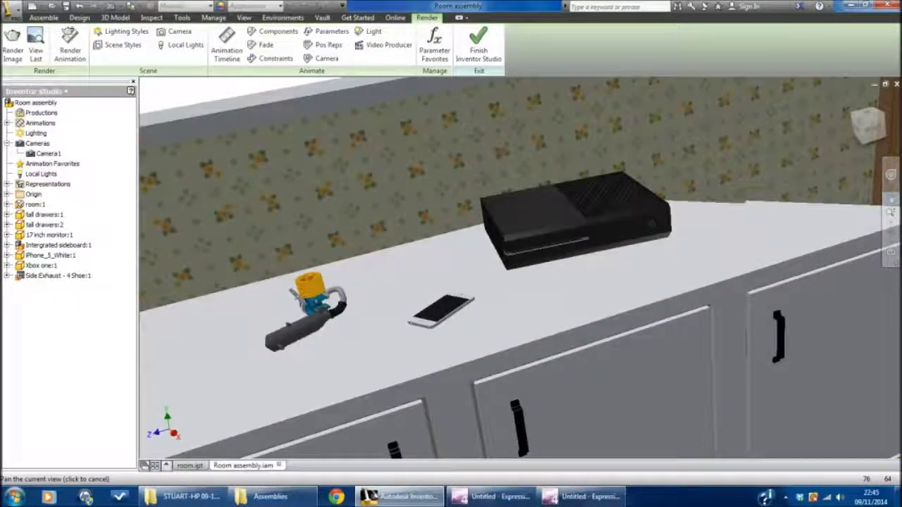
pyautogui.click(891, 234)
pyautogui.moveTo(676, 256); pyautogui.dragTo(520, 270)
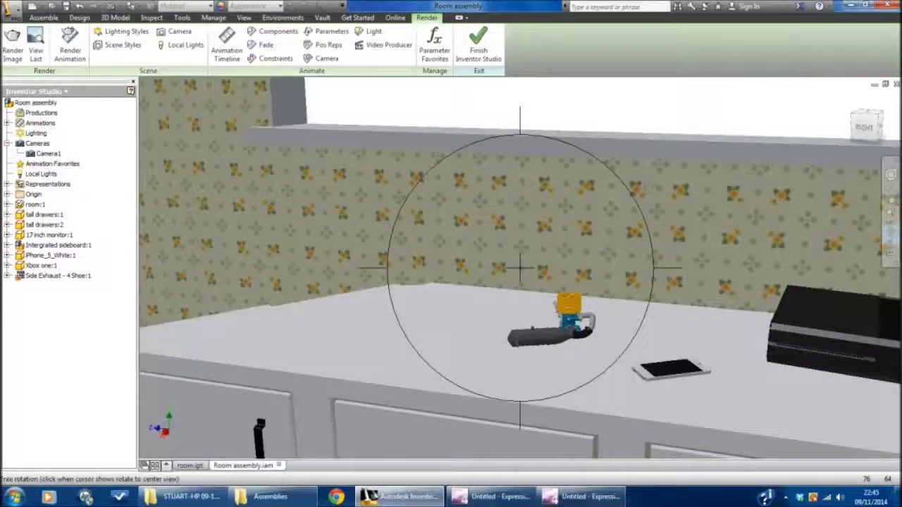
pyautogui.press('Escape')
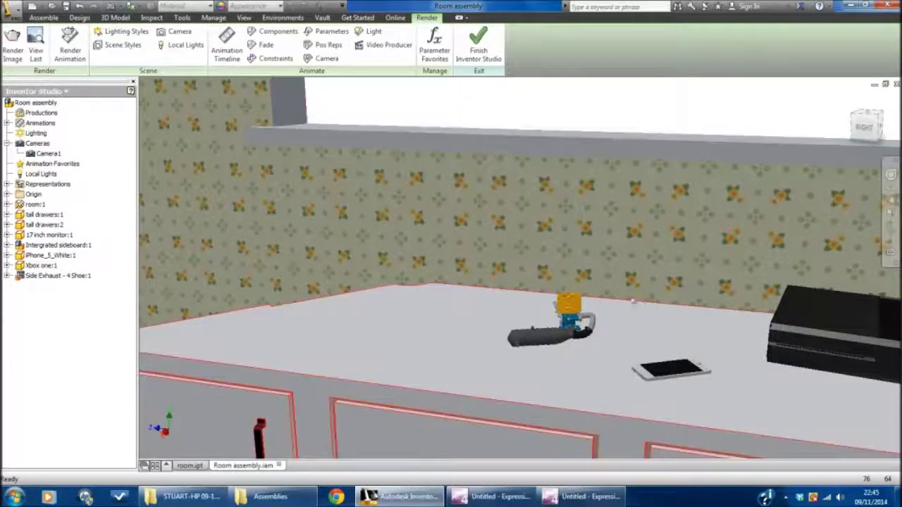
# Create a second camera from a closer, recentred view of the engine, and set the view back to Camera1.
pyautogui.click(891, 201)
pyautogui.moveTo(564, 321); pyautogui.dragTo(442, 318)
pyautogui.scroll(3, 442, 319)
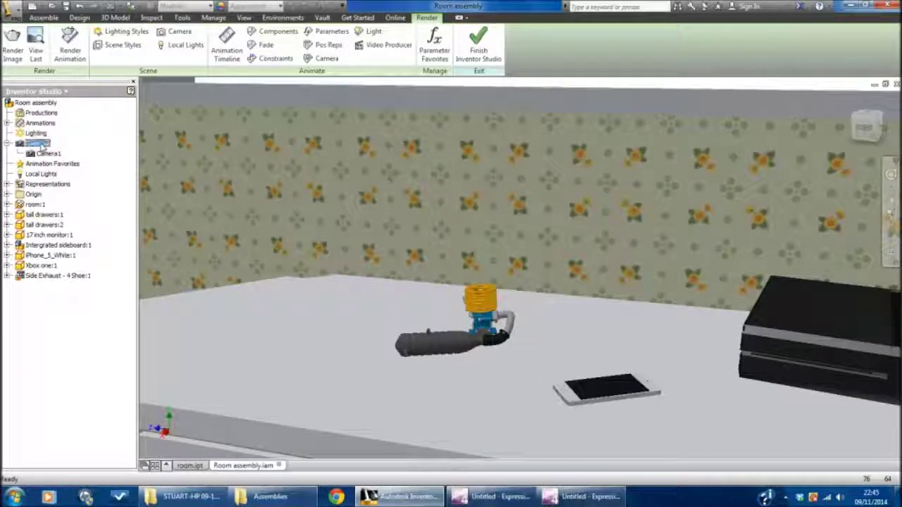
pyautogui.rightClick(42, 145)
pyautogui.click(56, 160)
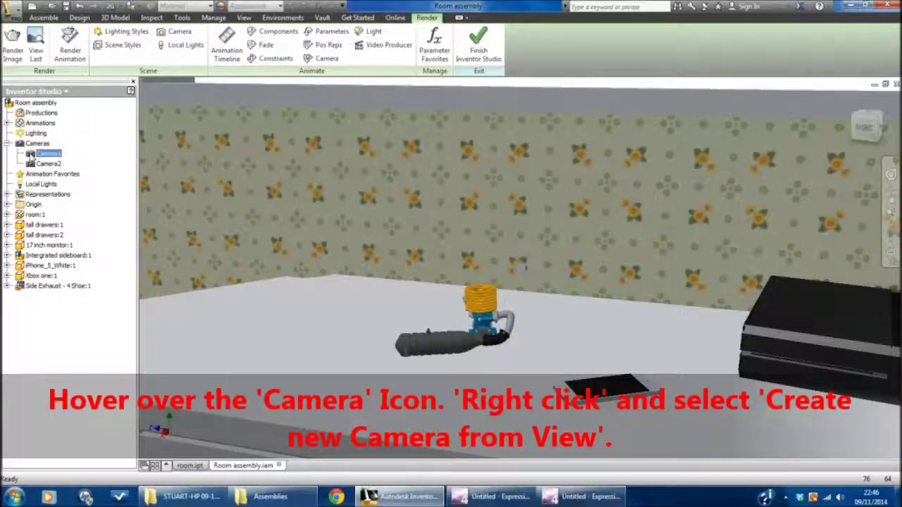
pyautogui.rightClick(32, 154)
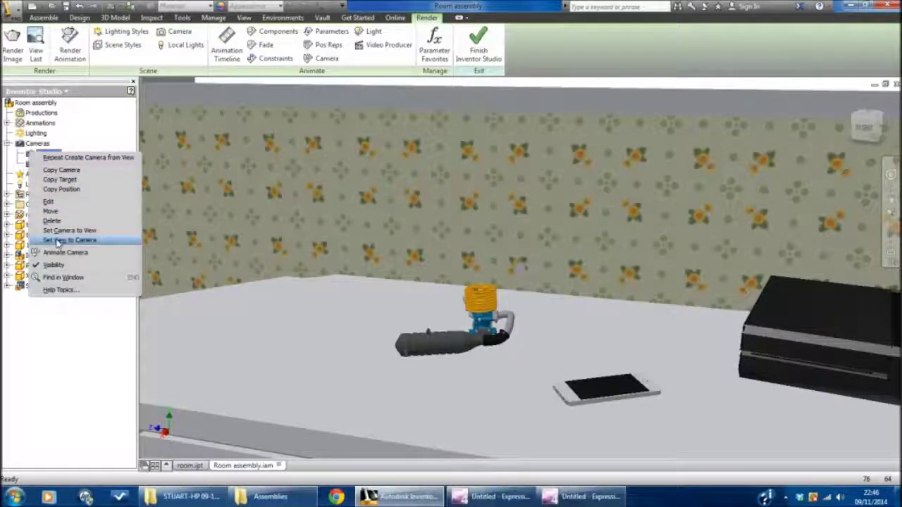
pyautogui.click(69, 240)
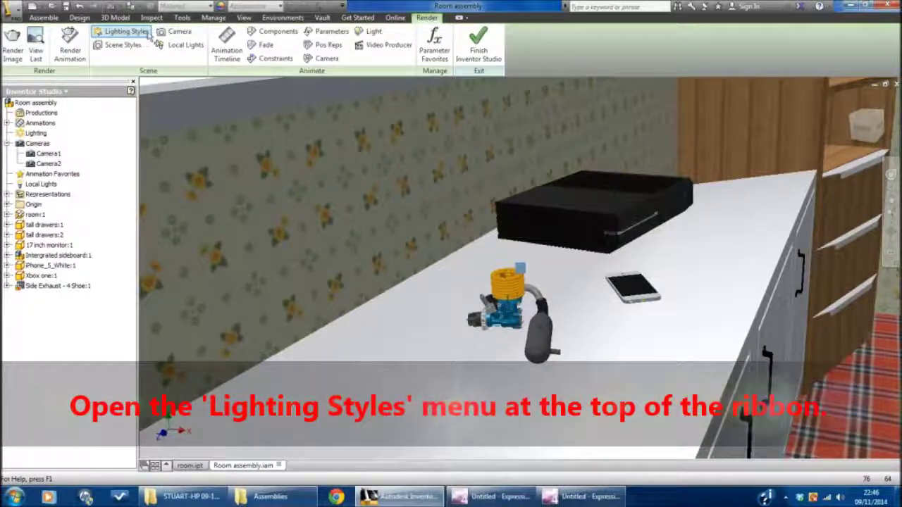
# Open the lighting styles and preview the Cool Color, Desktop and Bottom Lighting presets on the scene.
pyautogui.click(115, 31)
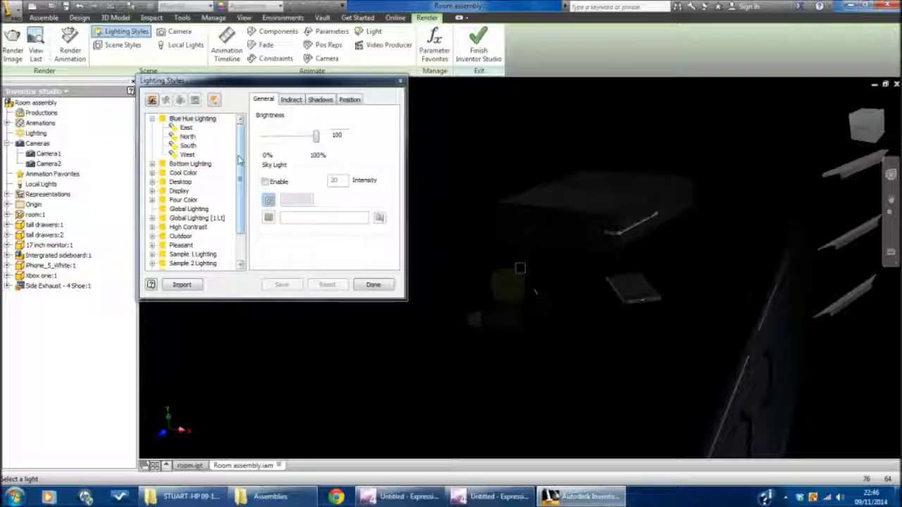
pyautogui.click(186, 164)
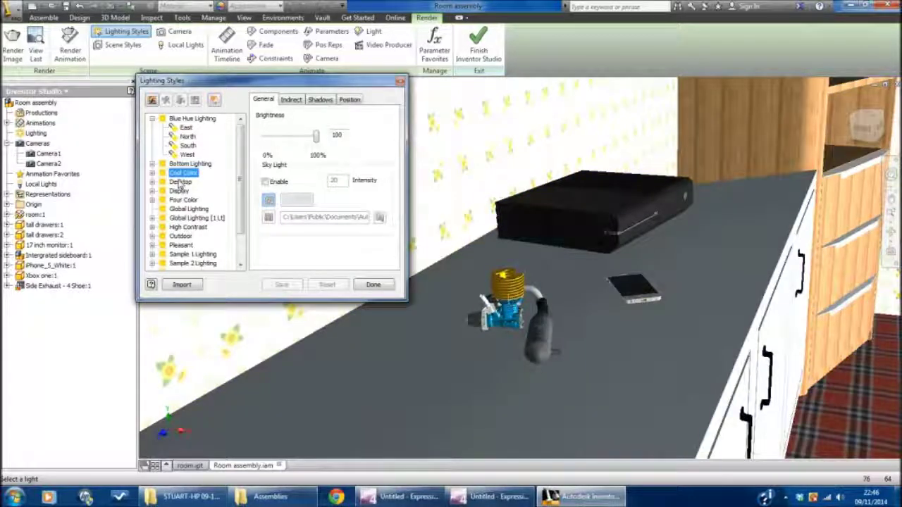
pyautogui.click(181, 183)
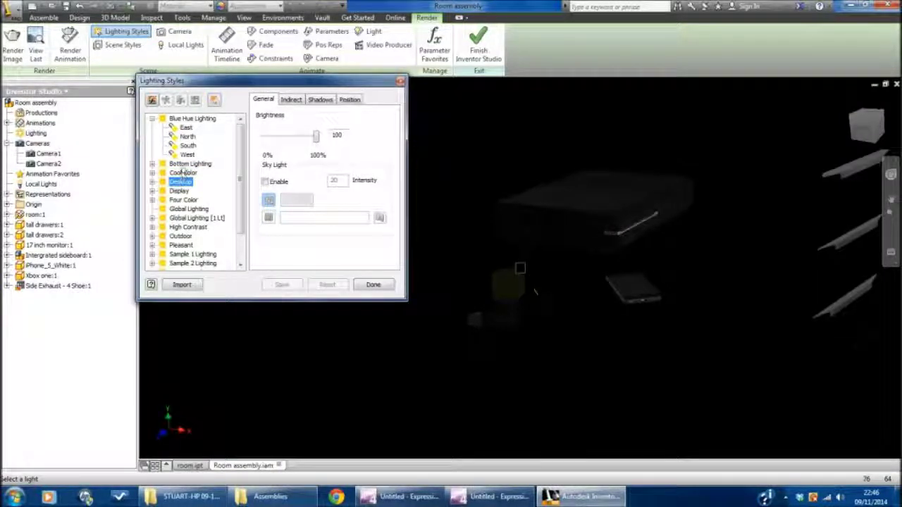
pyautogui.click(184, 165)
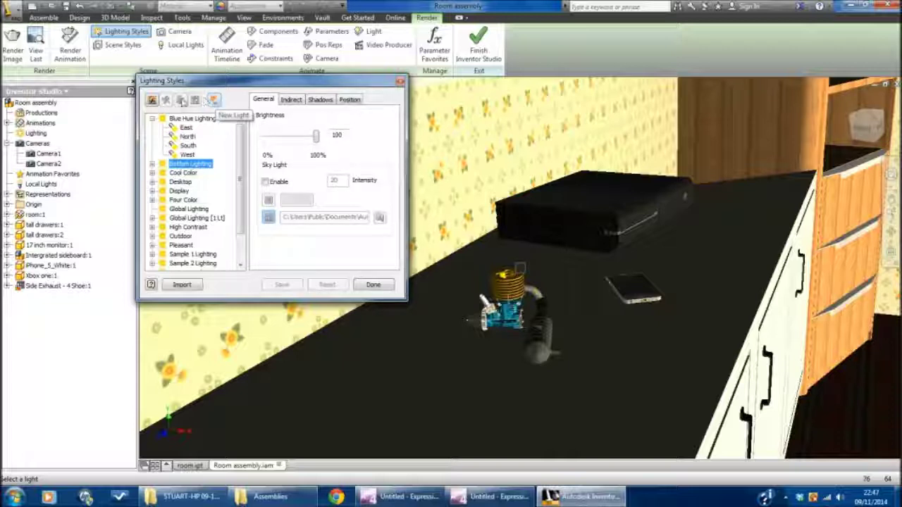
# Create a new lighting style and rename it Demo Lighting Style.
pyautogui.click(152, 102)
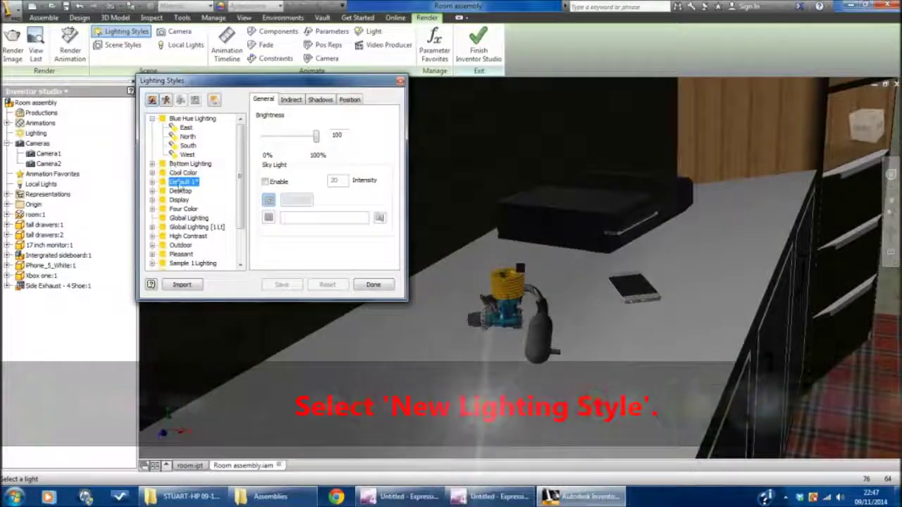
pyautogui.rightClick(180, 185)
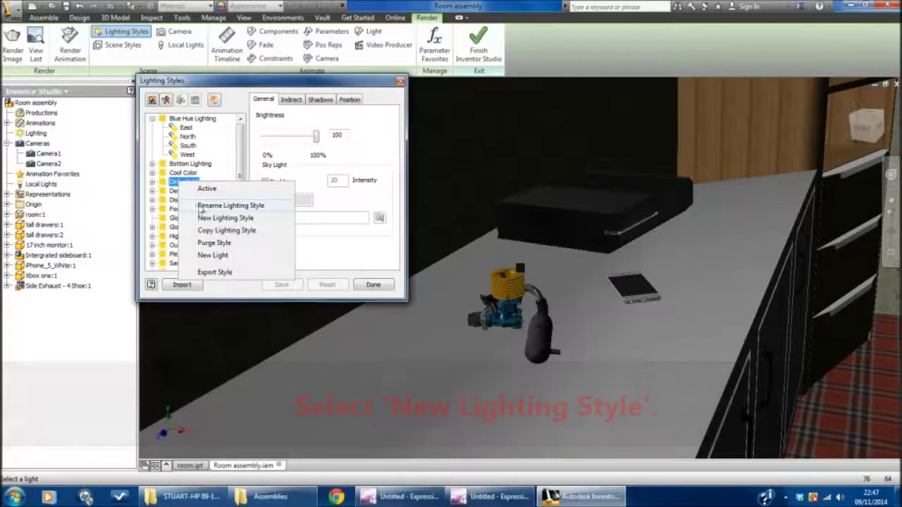
pyautogui.click(212, 205)
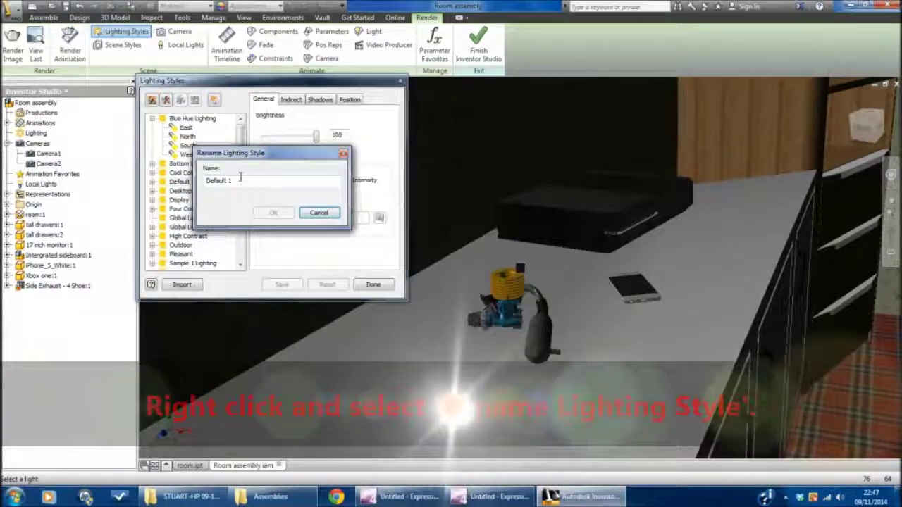
pyautogui.write('D')
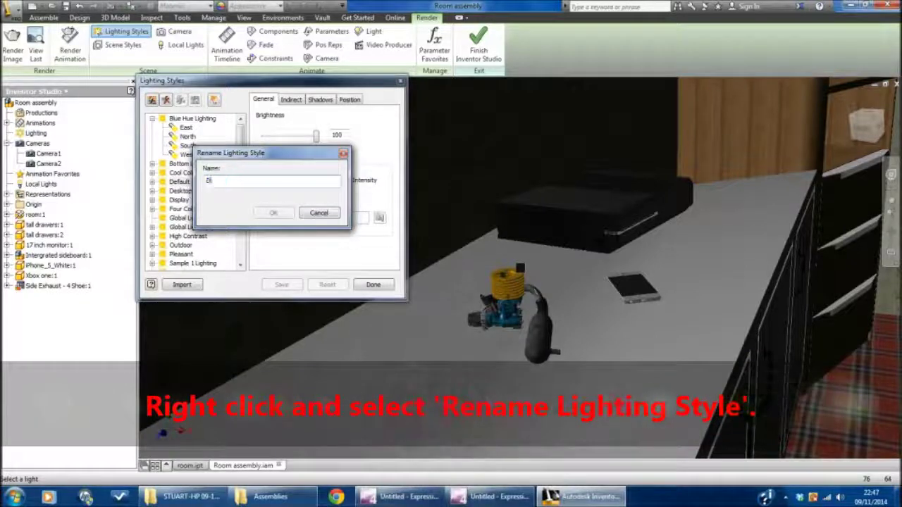
pyautogui.write('emo Li')
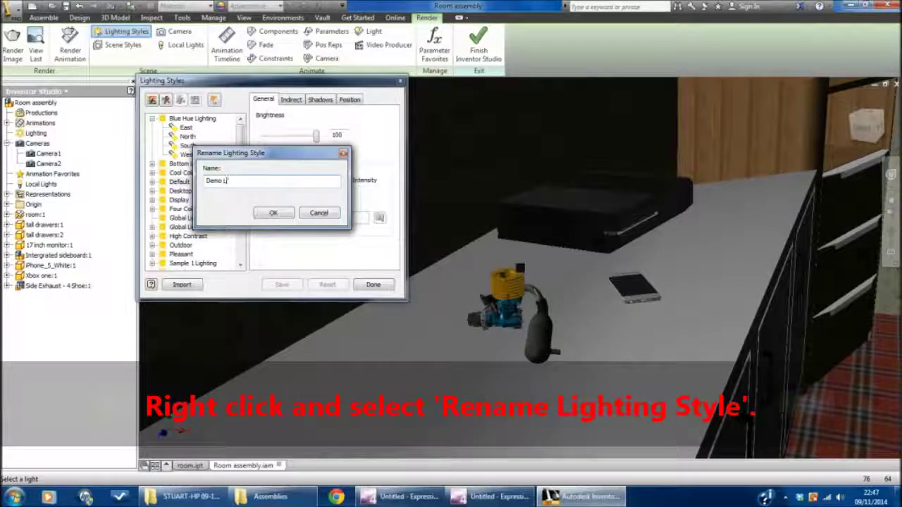
pyautogui.write('ghting')
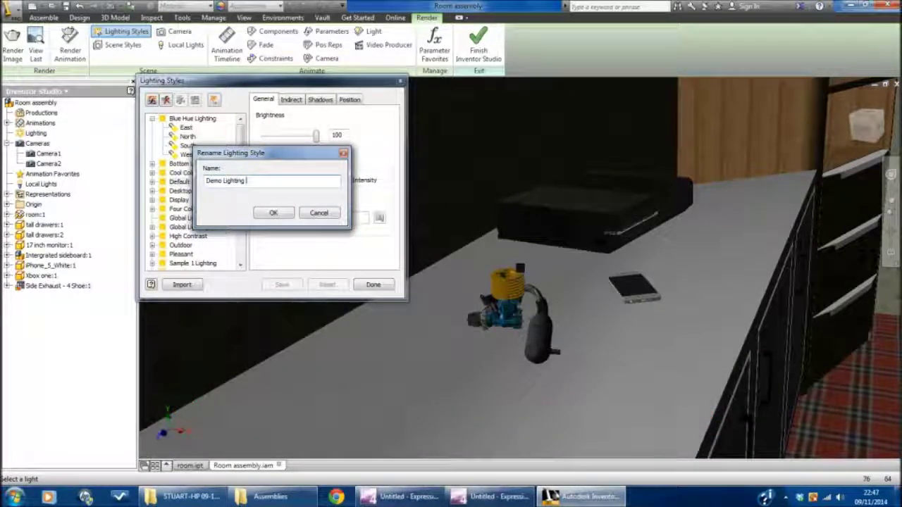
pyautogui.write(' Style')
pyautogui.click(273, 212)
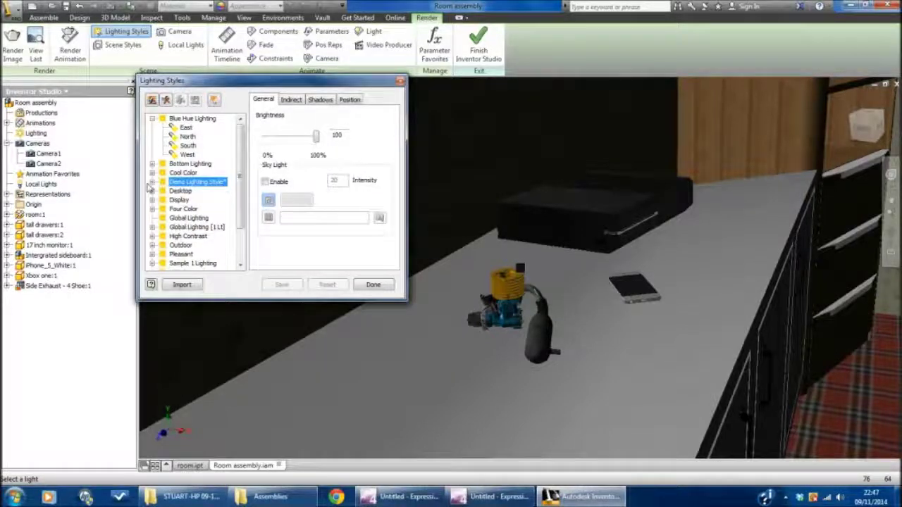
# Examine Light 1, Light 2 and Light 3, the separate lights that make up Demo Lighting Style.
pyautogui.click(152, 182)
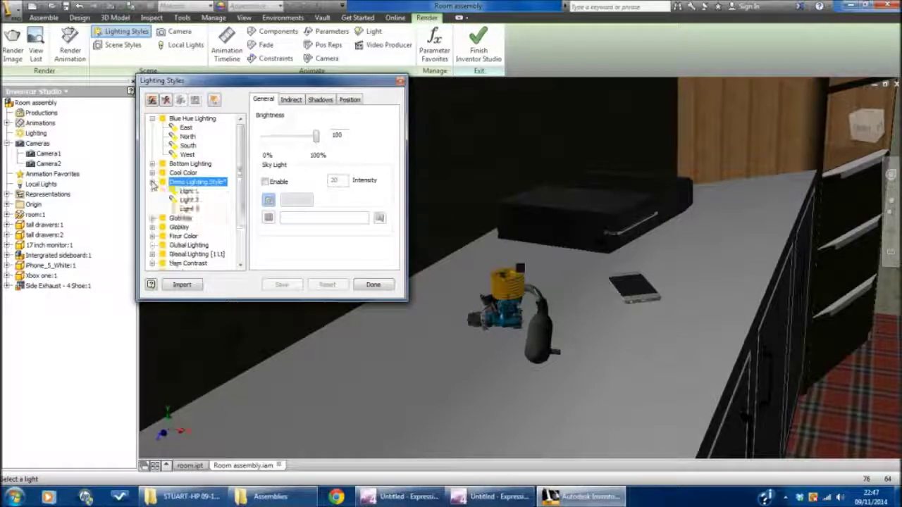
pyautogui.click(188, 192)
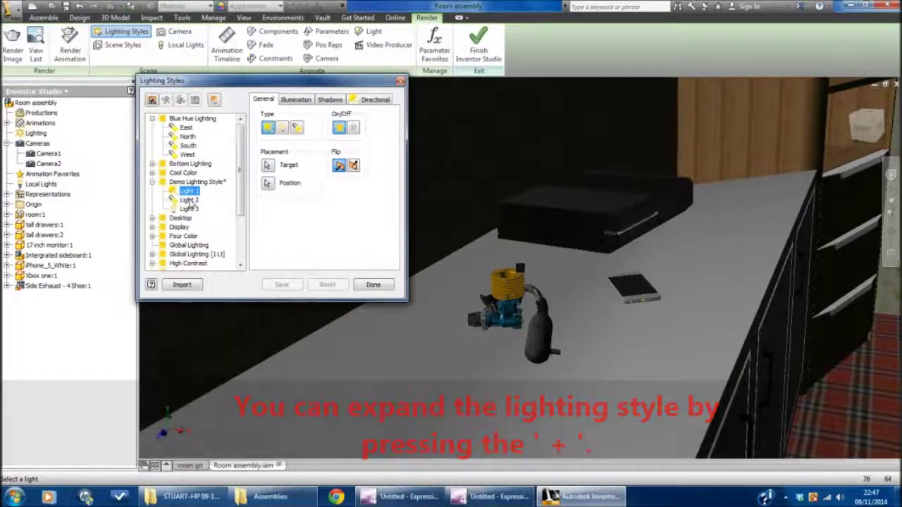
pyautogui.click(189, 200)
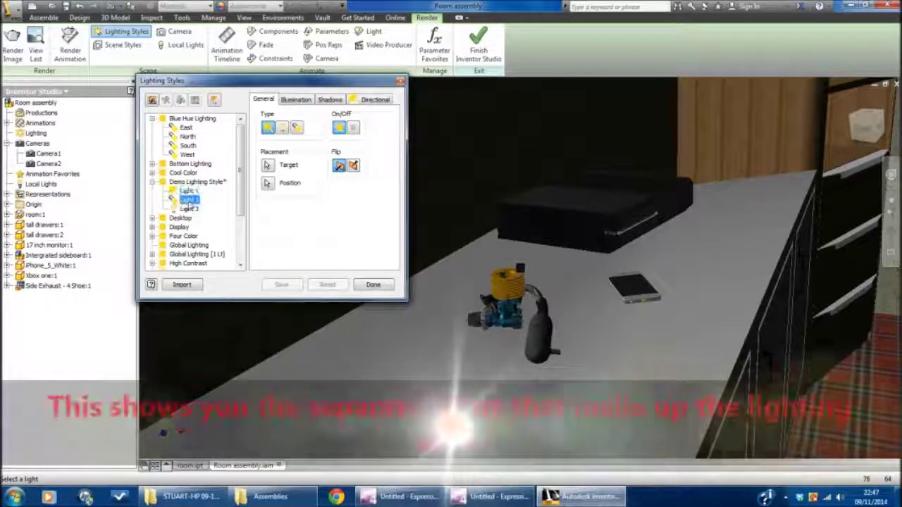
pyautogui.click(189, 209)
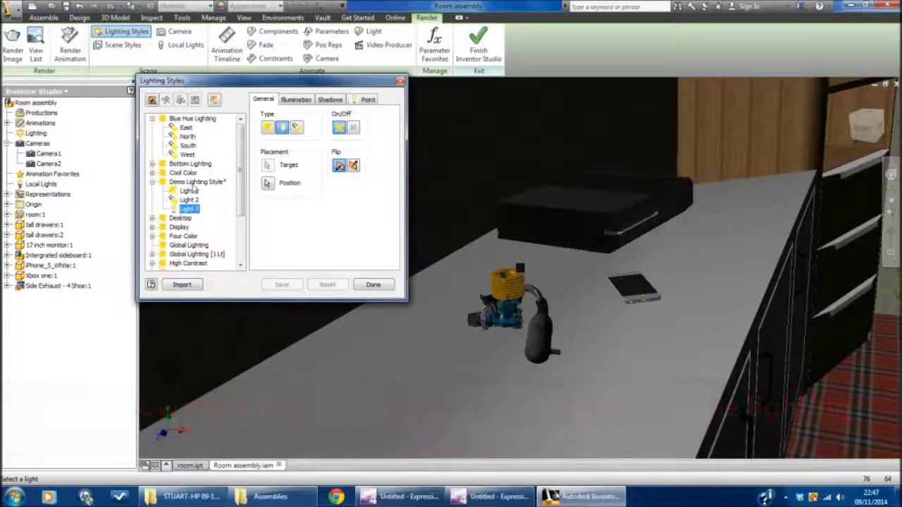
# Make Demo Lighting Style the active lighting style of the scene.
pyautogui.click(192, 182)
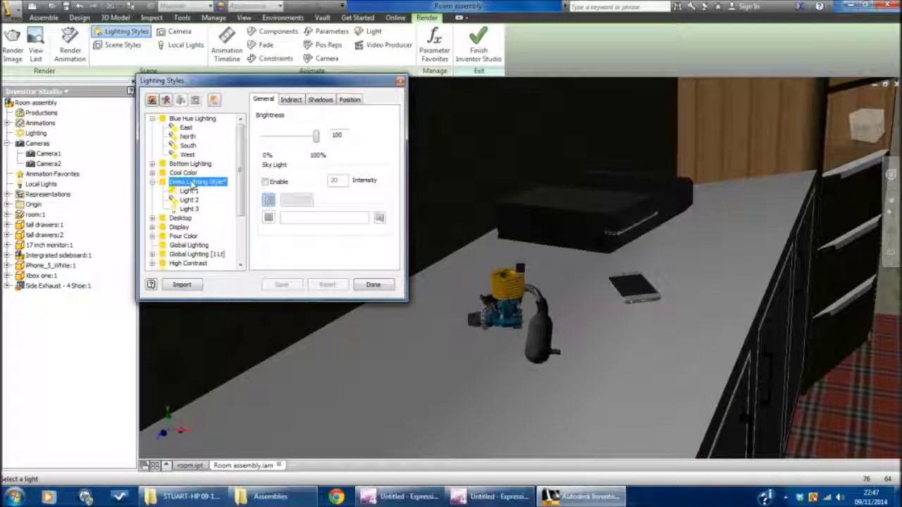
pyautogui.rightClick(192, 182)
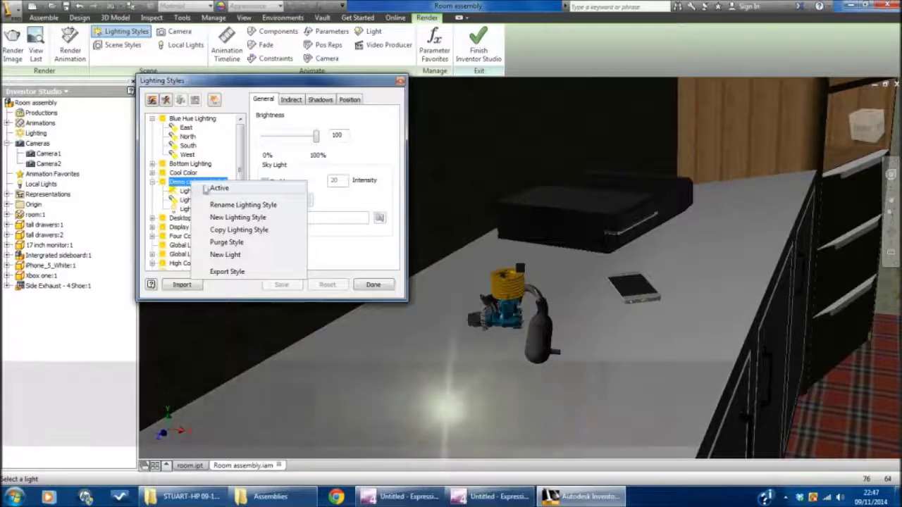
pyautogui.click(216, 187)
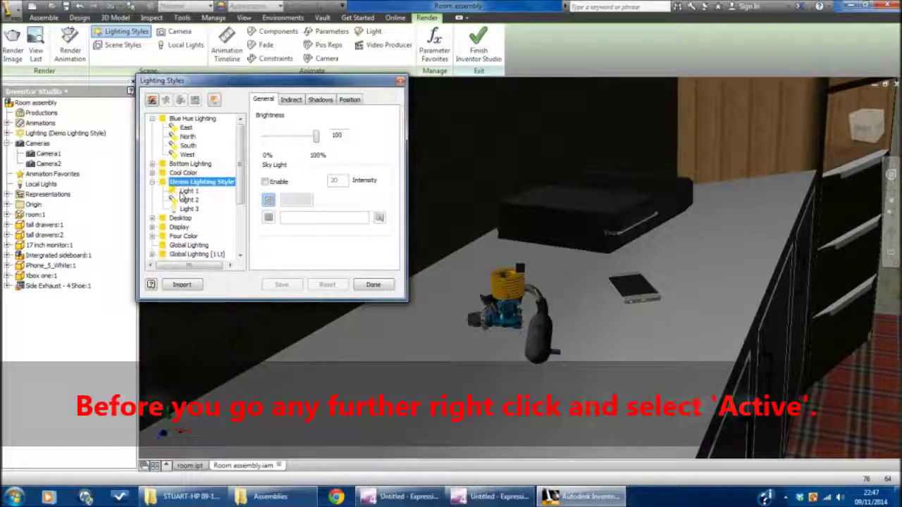
# Delete Light 2 and Light 3 from Demo Lighting Style, keeping only Light 1.
pyautogui.click(189, 201)
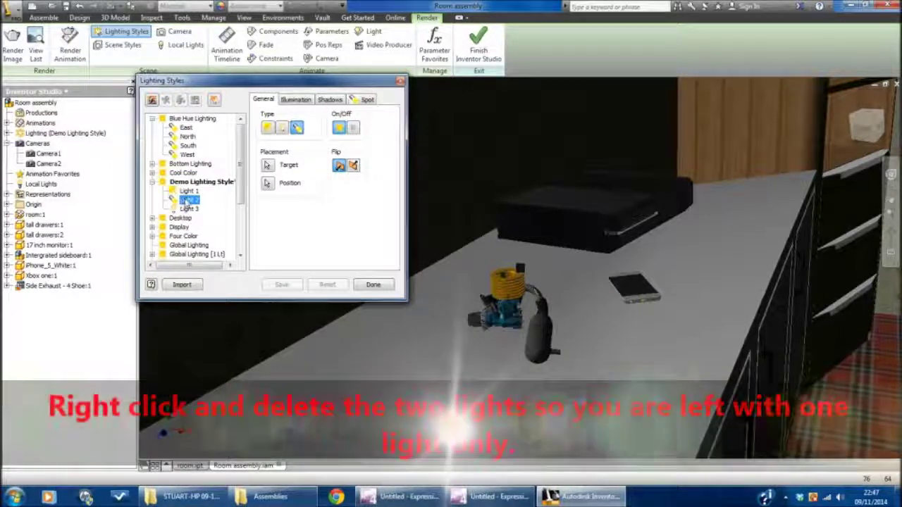
pyautogui.rightClick(187, 202)
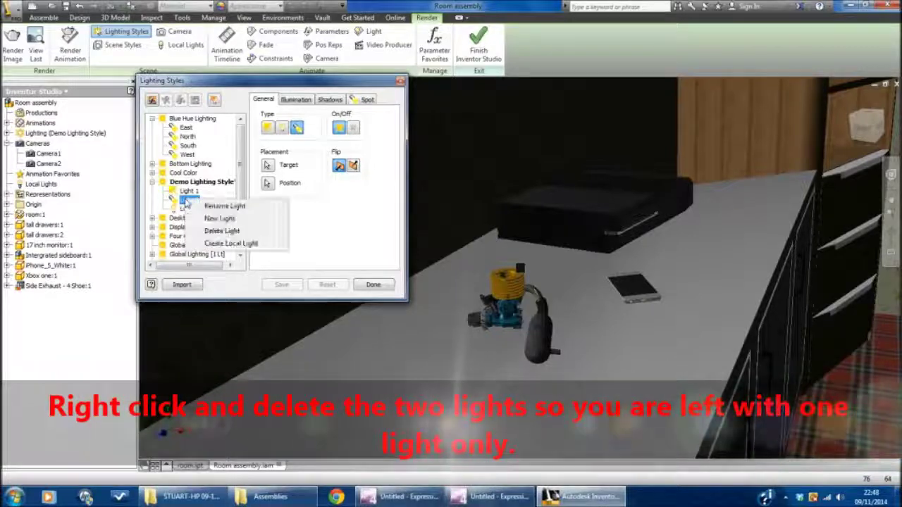
pyautogui.click(212, 230)
pyautogui.click(207, 214)
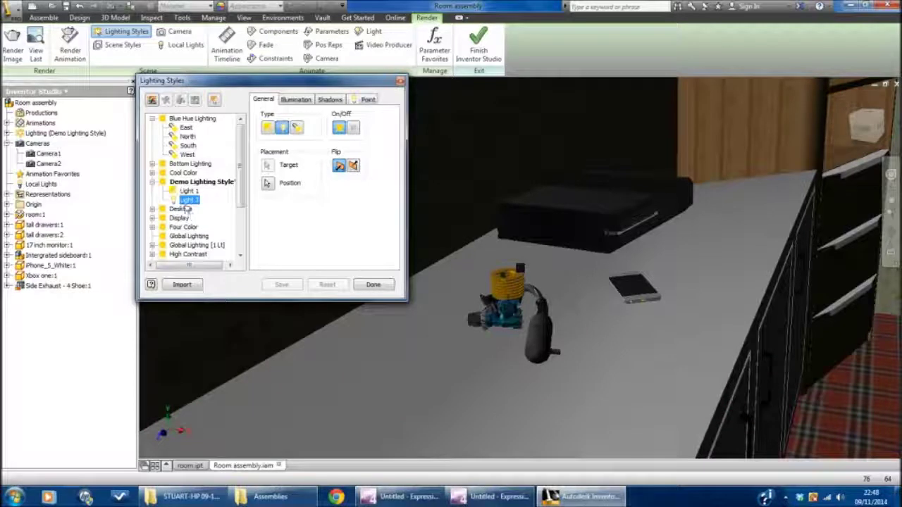
pyautogui.rightClick(190, 201)
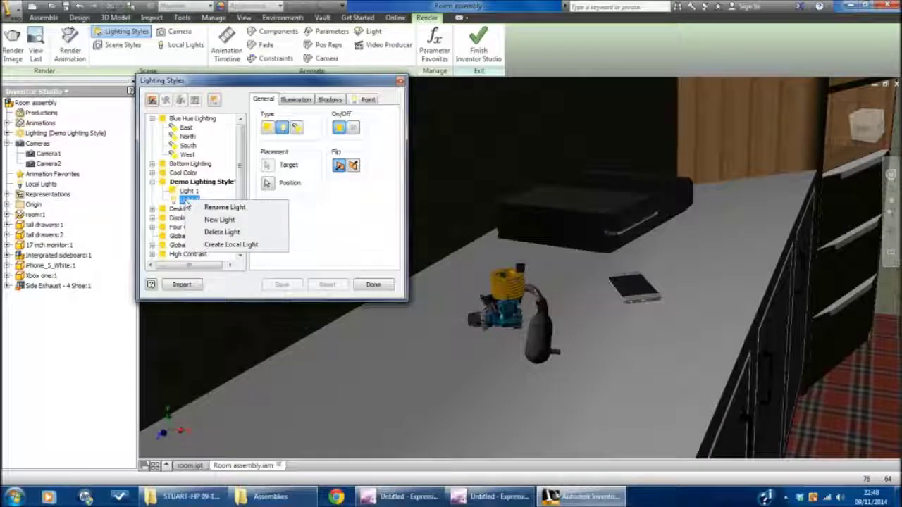
pyautogui.click(215, 232)
pyautogui.click(208, 214)
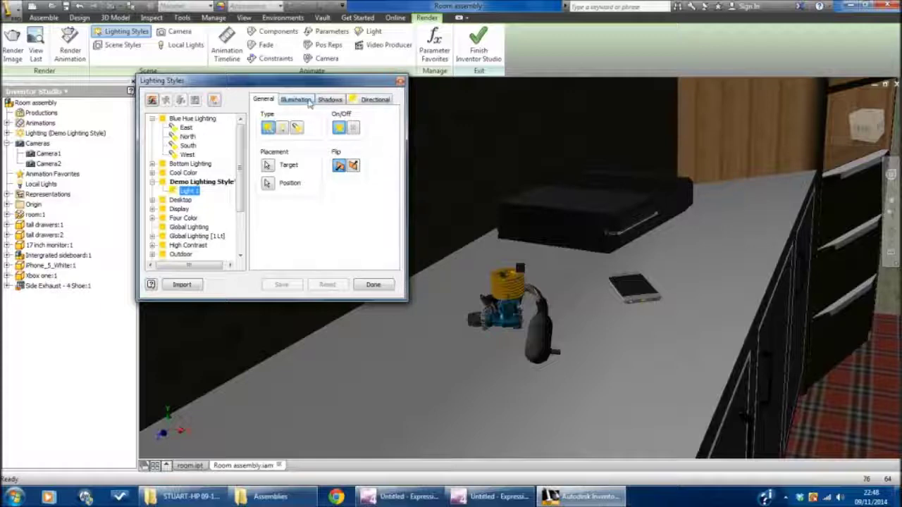
# Review the illumination and shadow settings of Light 1.
pyautogui.click(303, 101)
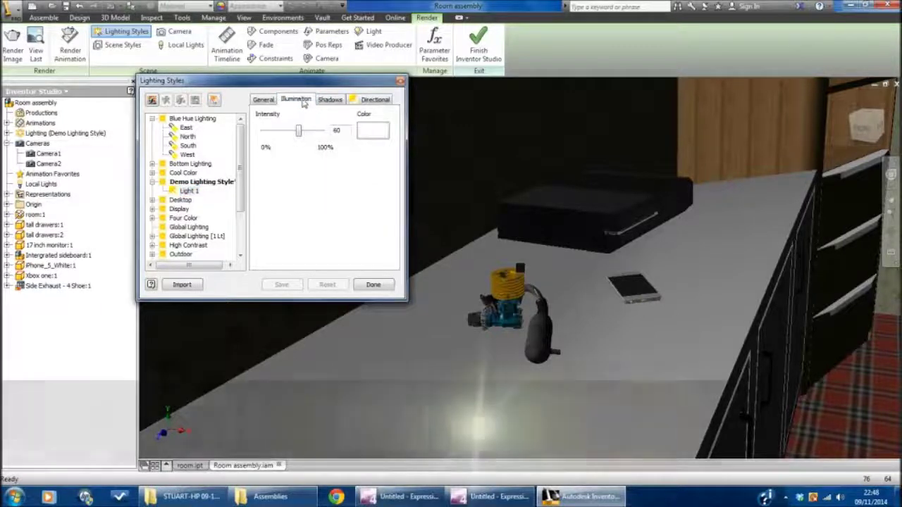
pyautogui.click(331, 100)
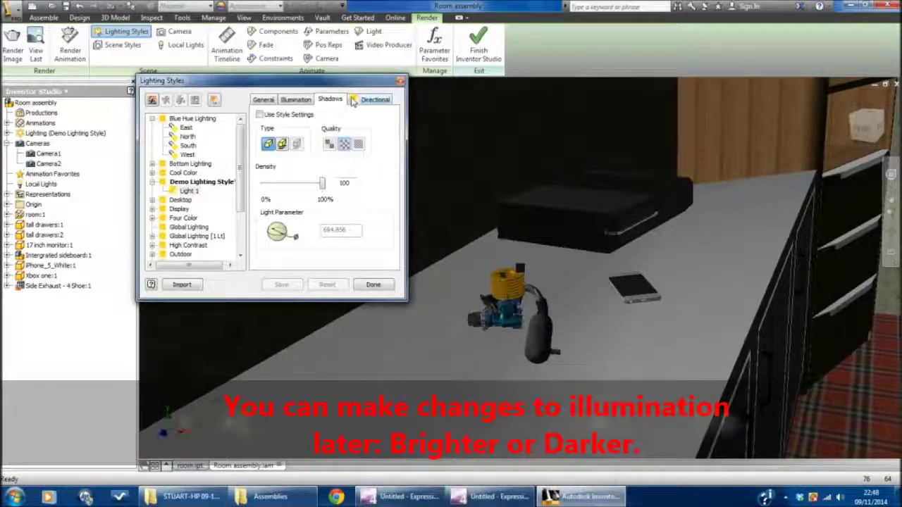
# Set the target of Light 1 on the yellow cylinder head of the engine.
pyautogui.click(263, 99)
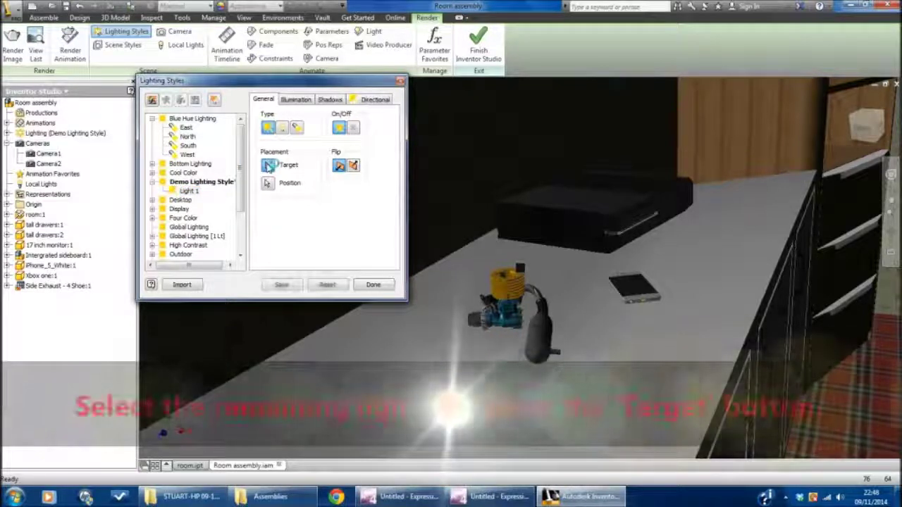
pyautogui.click(268, 165)
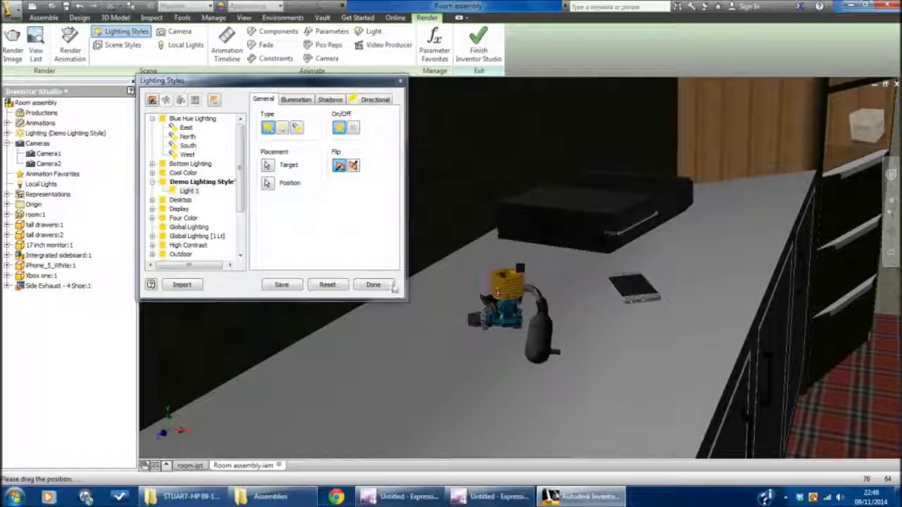
pyautogui.click(266, 165)
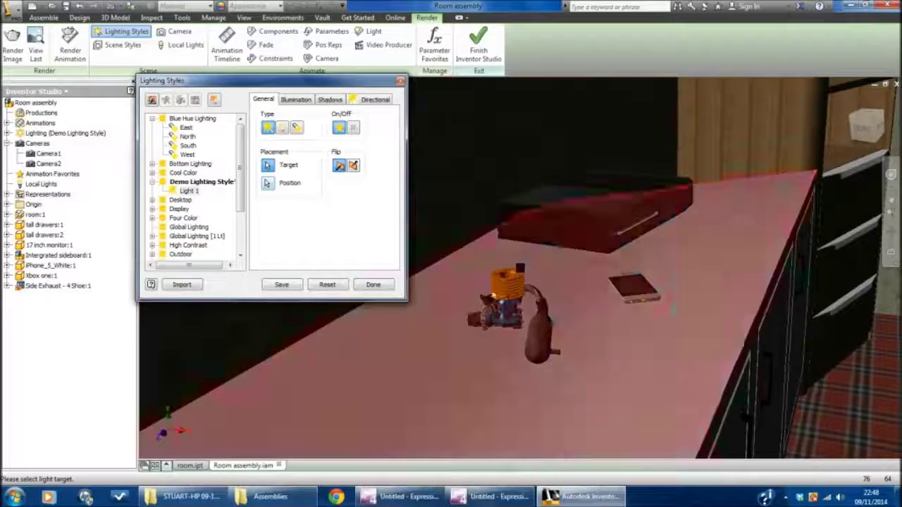
pyautogui.click(498, 284)
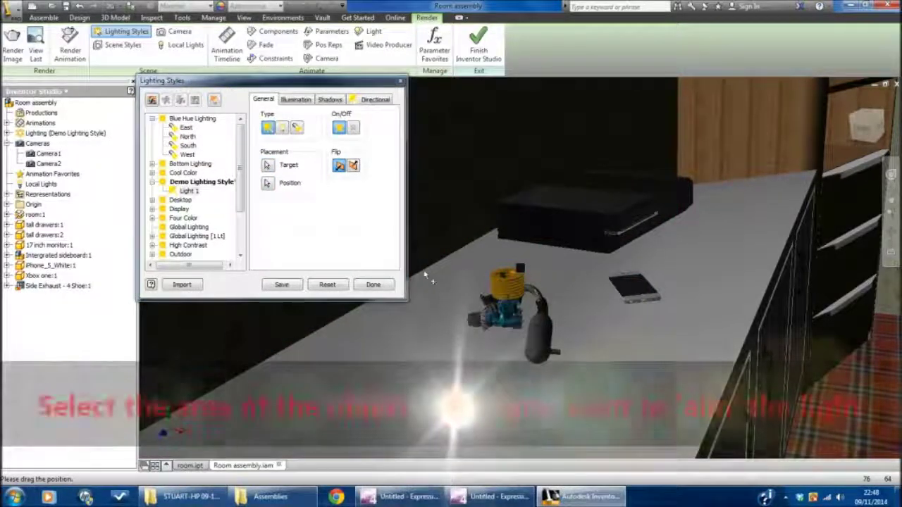
# Start repositioning Light 1 and move its origin farther out beyond the window wall of the room.
pyautogui.click(267, 182)
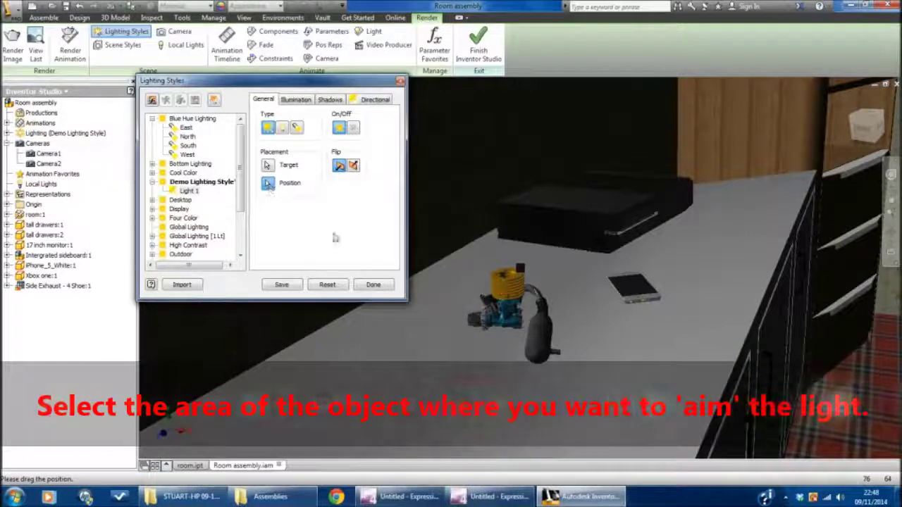
pyautogui.press('F6')
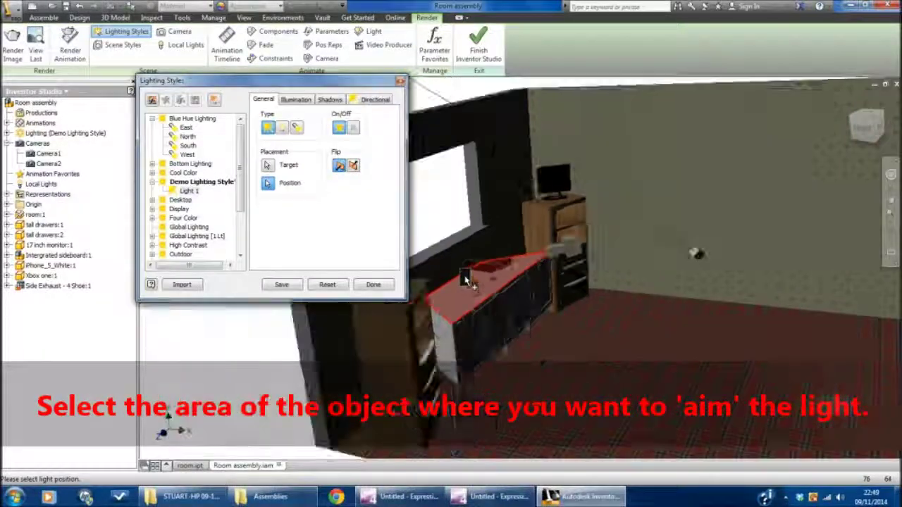
pyautogui.click(465, 281)
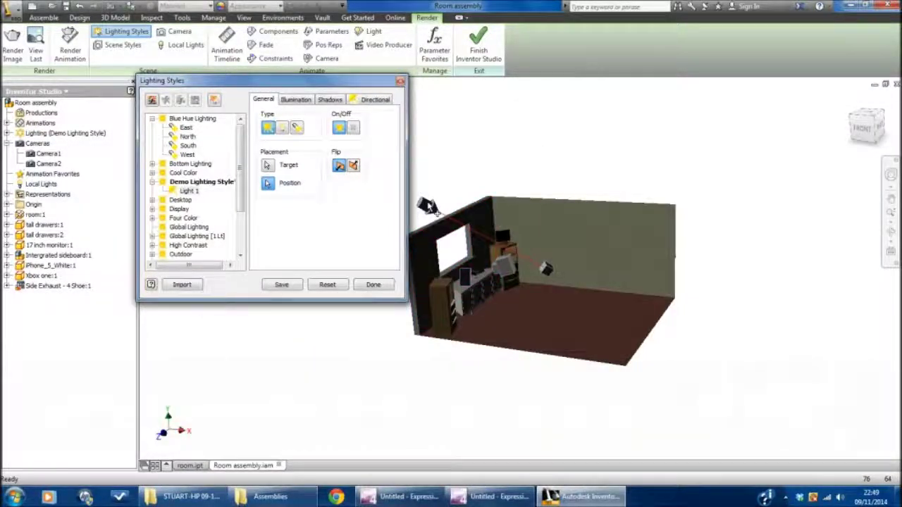
pyautogui.moveTo(330, 82); pyautogui.dragTo(224, 120)
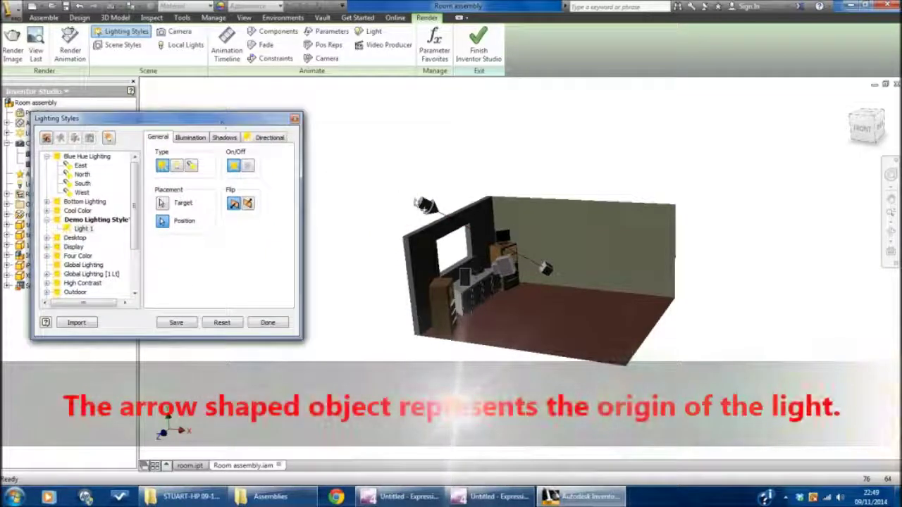
pyautogui.click(428, 206)
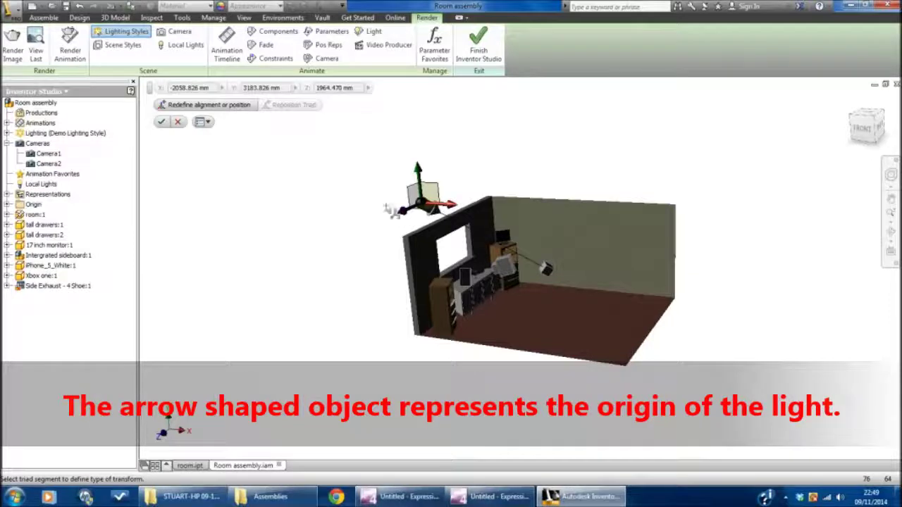
pyautogui.moveTo(387, 209); pyautogui.dragTo(333, 217)
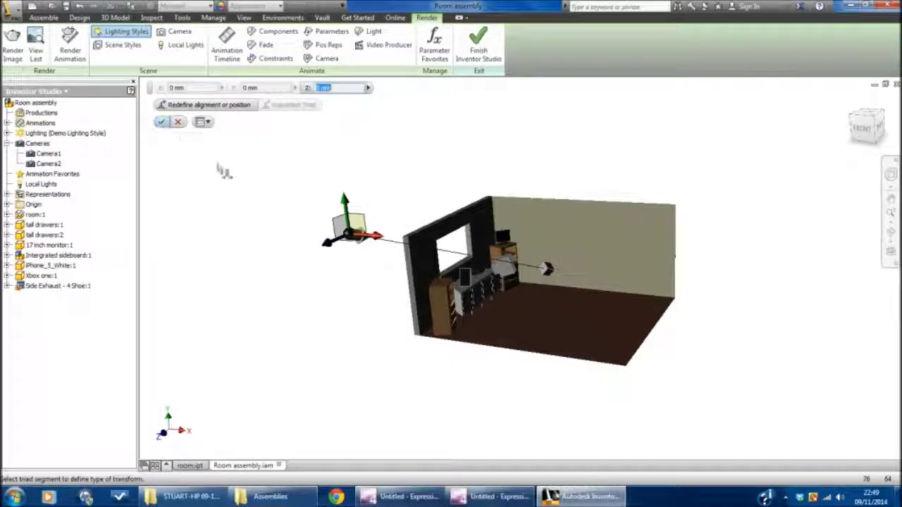
# Rotate the Light 1 triad around its X axis and move the light's origin to just outside the window.
pyautogui.scroll(-2, 562, 320)
pyautogui.scroll(-3, 838, 256)
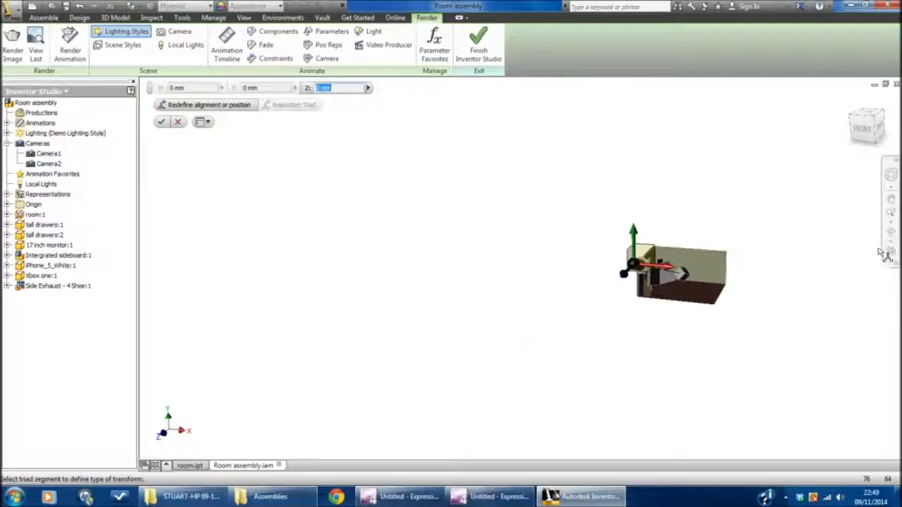
pyautogui.click(892, 235)
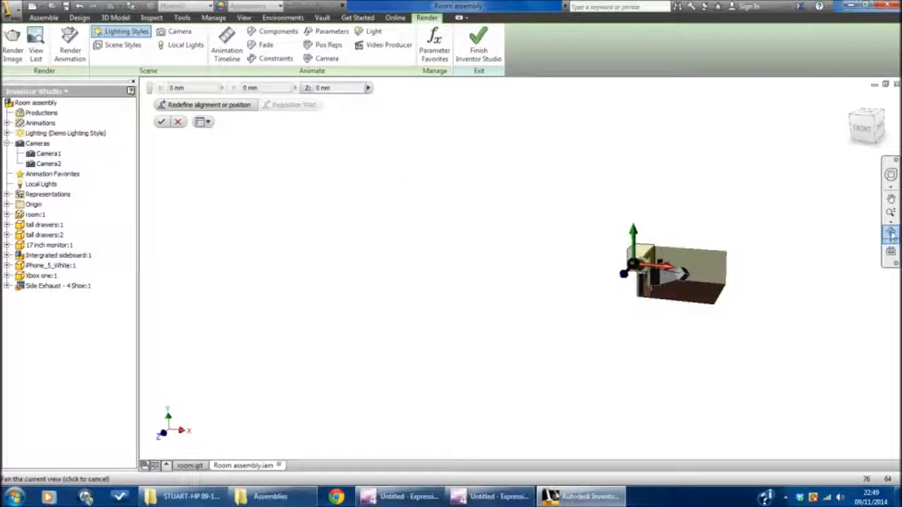
pyautogui.click(892, 235)
pyautogui.moveTo(578, 338); pyautogui.dragTo(630, 261)
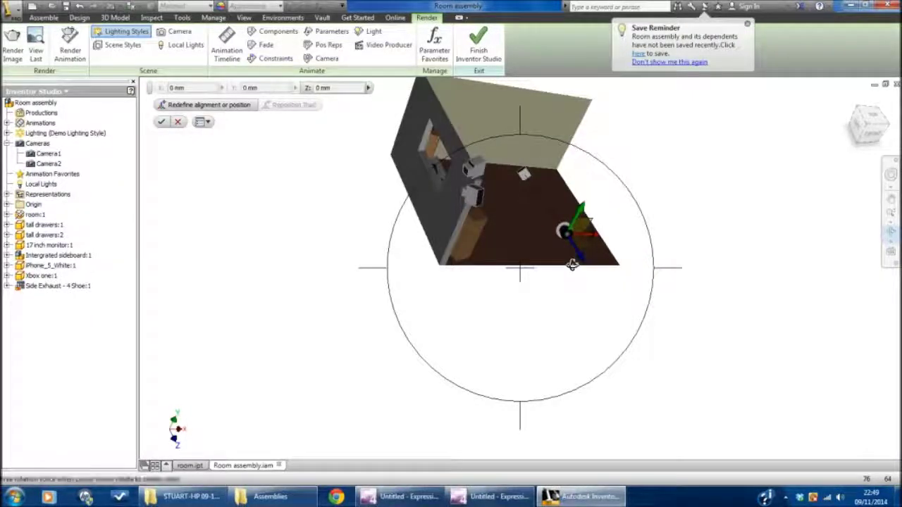
pyautogui.press('Escape')
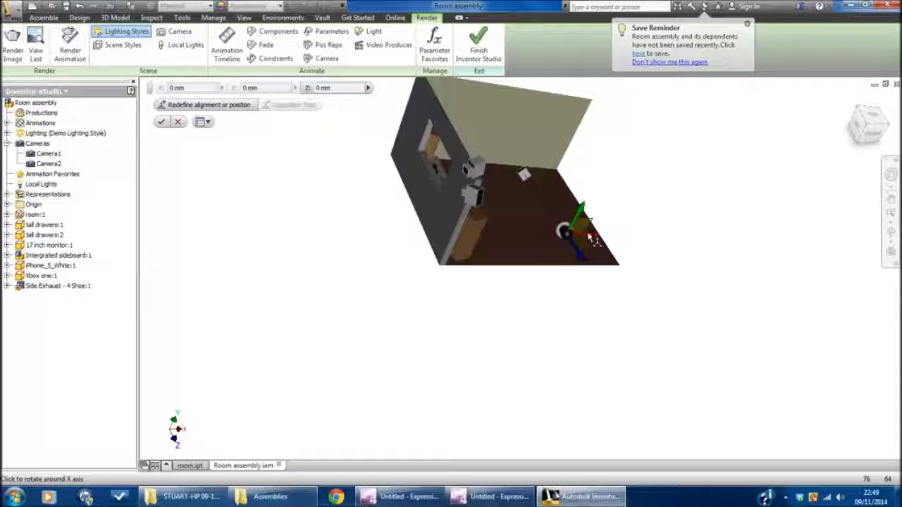
pyautogui.moveTo(576, 245); pyautogui.dragTo(557, 262)
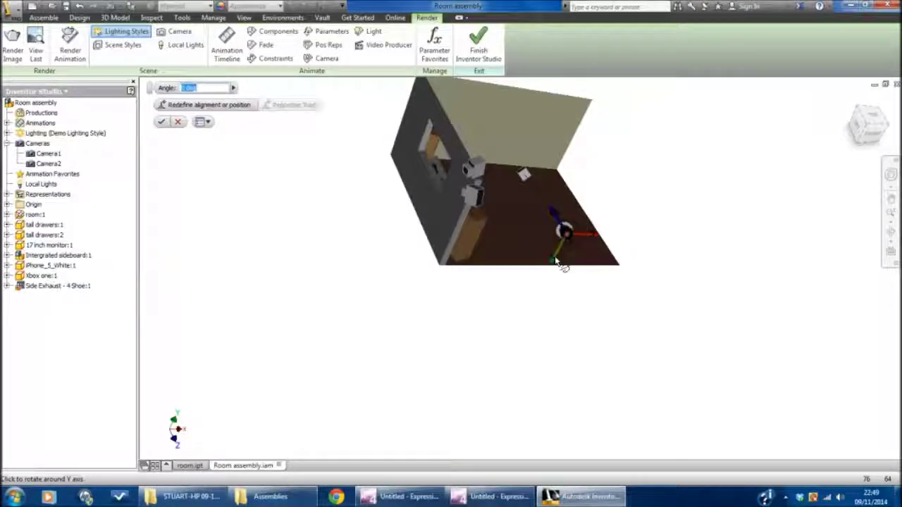
pyautogui.click(569, 238)
pyautogui.moveTo(423, 219); pyautogui.dragTo(379, 158)
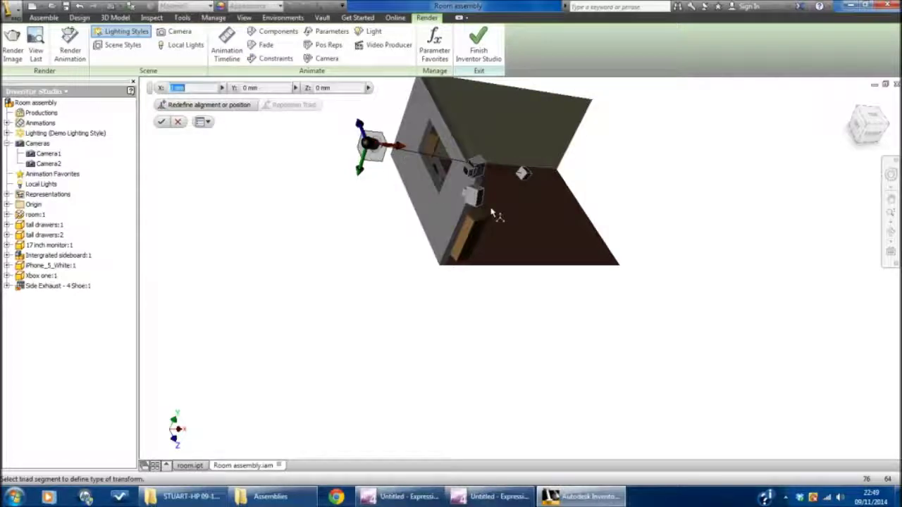
# Check the alignment of Light 1 with the window opening from the left side and accept its new position.
pyautogui.moveTo(494, 213)
pyautogui.keyDown('shift'); pyautogui.mouseDown(button='middle')
pyautogui.moveTo(465, 205)
pyautogui.moveTo(480, 212)
pyautogui.mouseUp(button='middle'); pyautogui.keyUp('shift')
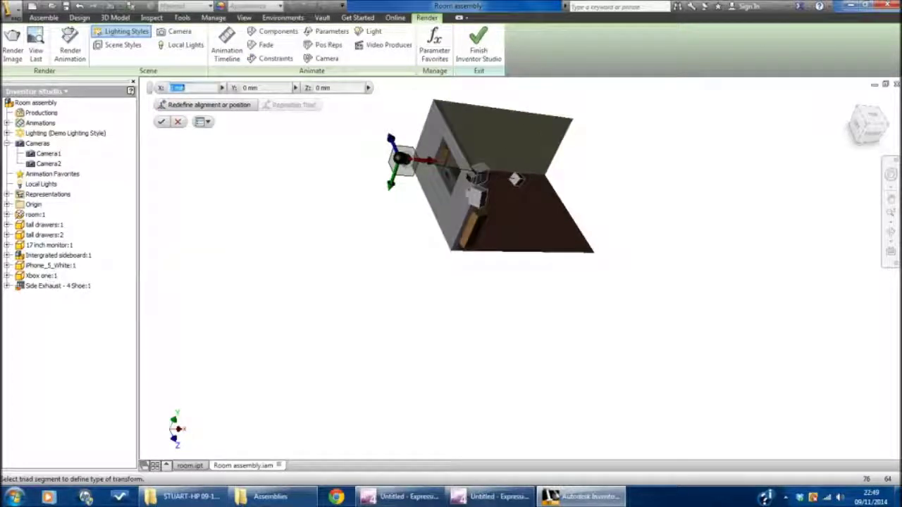
pyautogui.click(891, 233)
pyautogui.moveTo(561, 317); pyautogui.dragTo(662, 342)
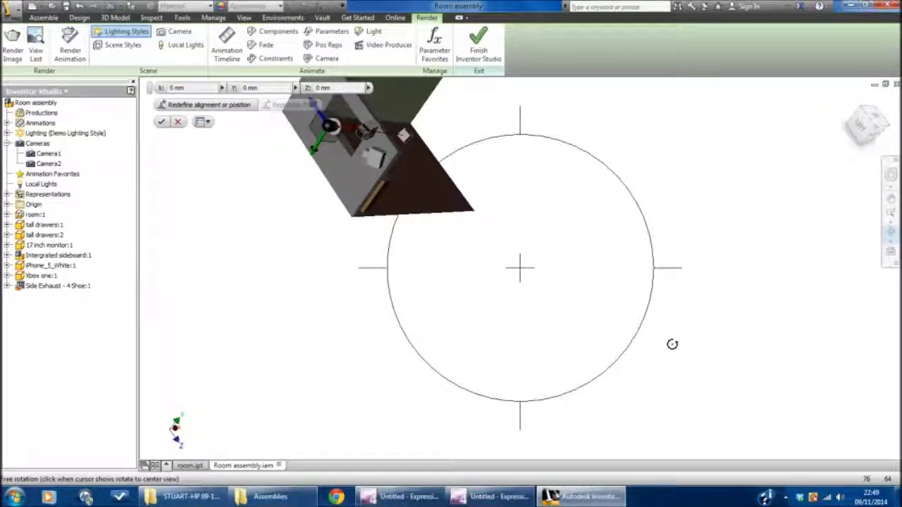
pyautogui.press('Escape')
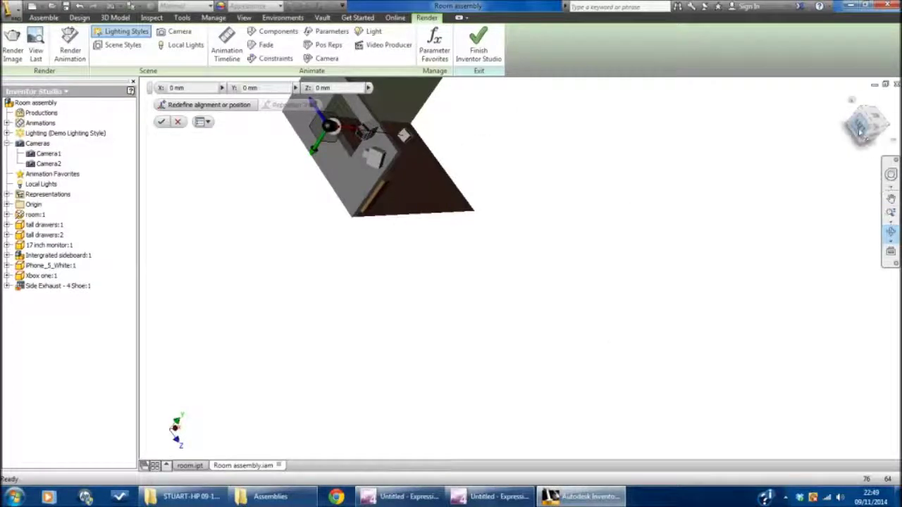
pyautogui.click(860, 130)
pyautogui.click(890, 233)
pyautogui.moveTo(644, 258); pyautogui.dragTo(526, 286)
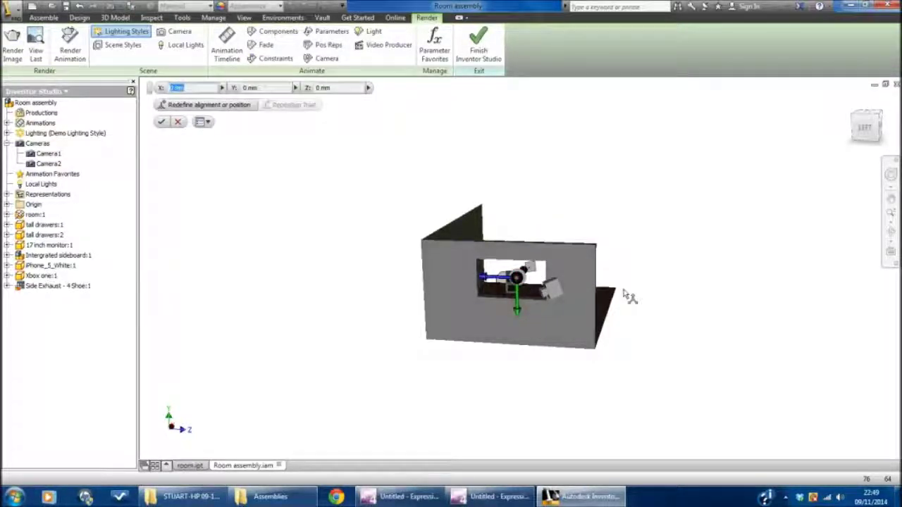
pyautogui.click(161, 121)
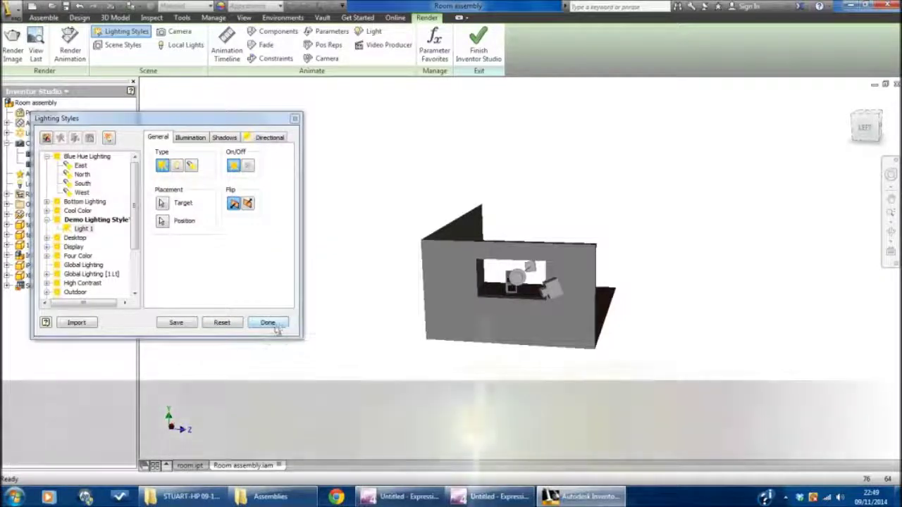
# Reset the target of Light 1 on the engine's yellow cylinder head to refine its direction, and save Demo Lighting Style.
pyautogui.click(891, 232)
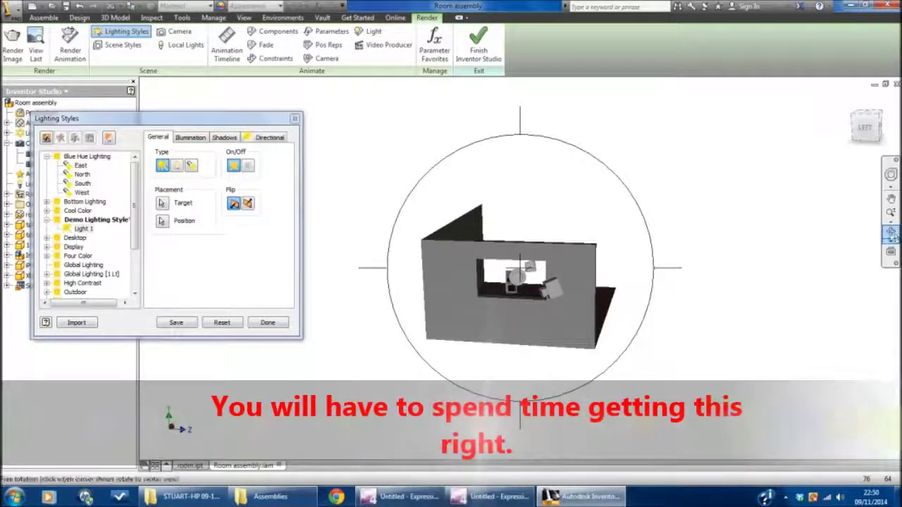
pyautogui.moveTo(599, 296); pyautogui.dragTo(552, 282)
pyautogui.scroll(3, 551, 282)
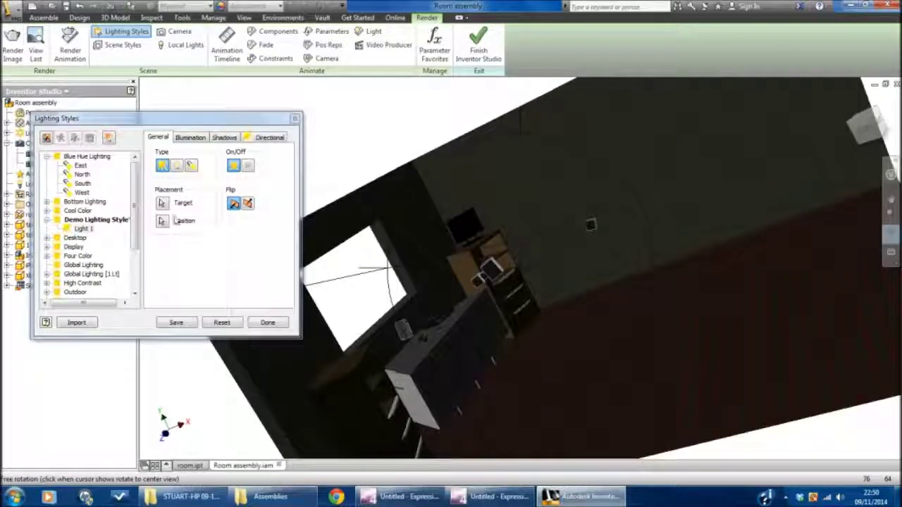
pyautogui.click(163, 203)
pyautogui.click(469, 316)
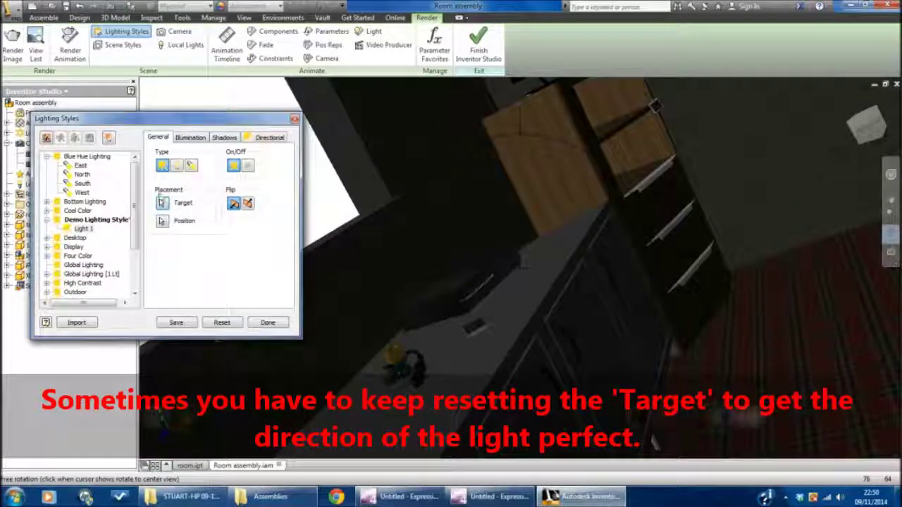
pyautogui.click(162, 203)
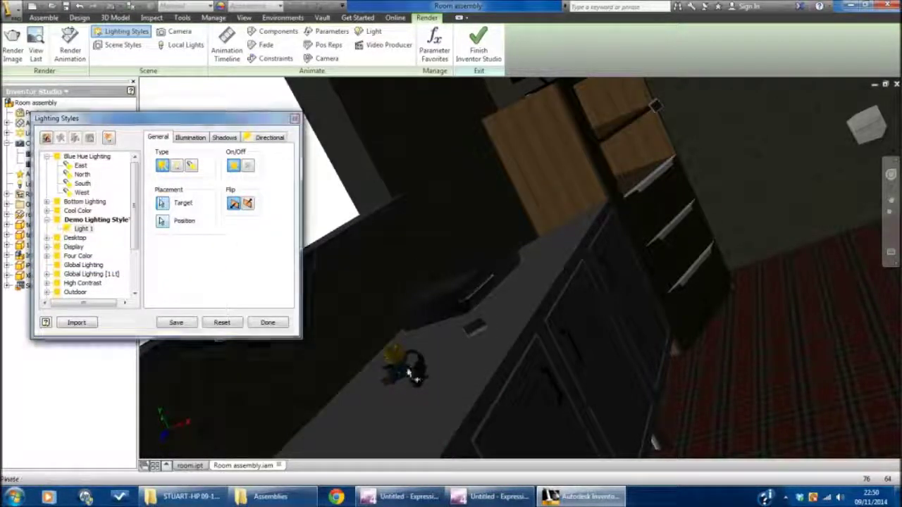
pyautogui.click(385, 361)
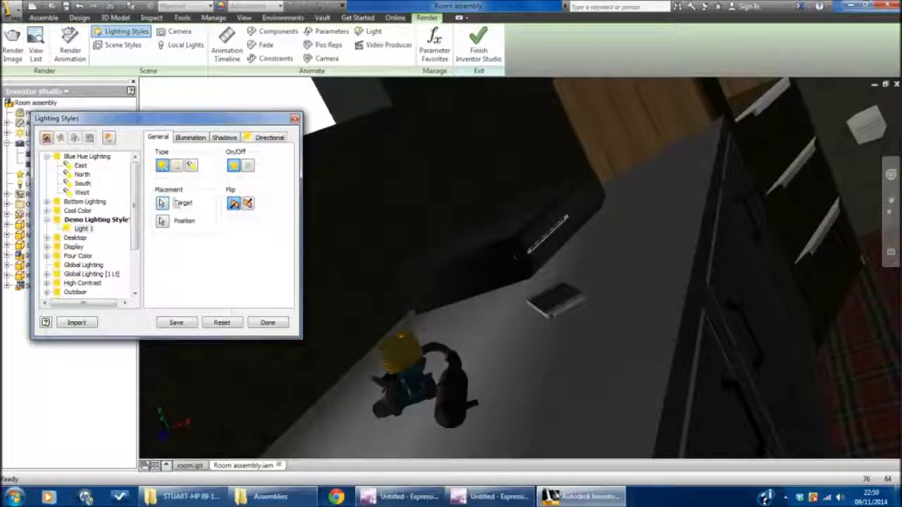
pyautogui.click(162, 203)
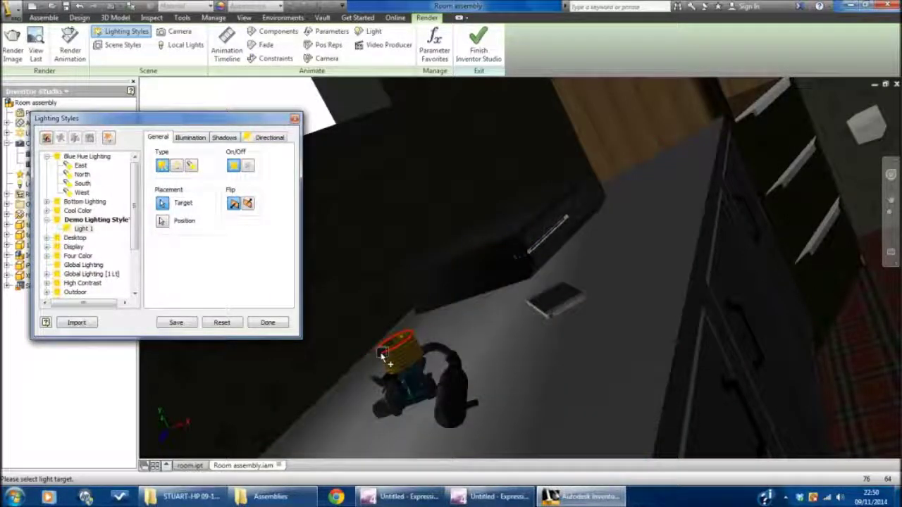
pyautogui.click(382, 355)
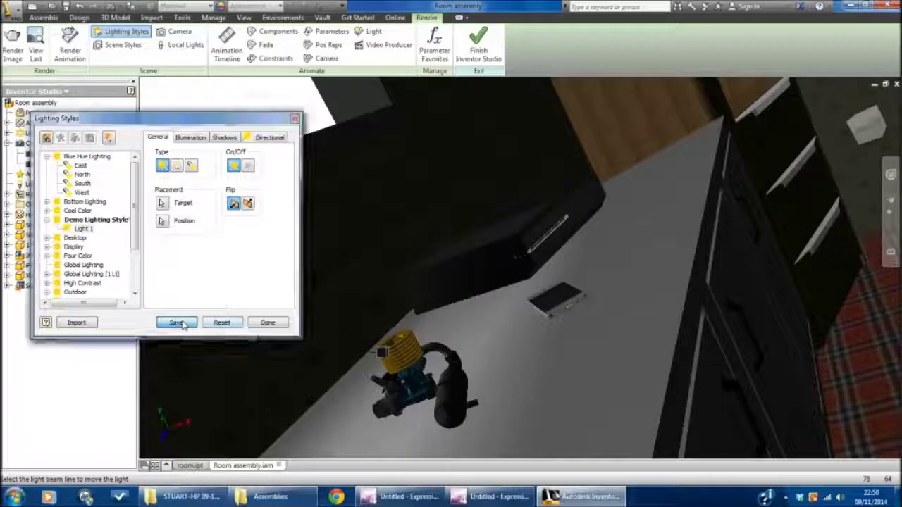
pyautogui.click(189, 326)
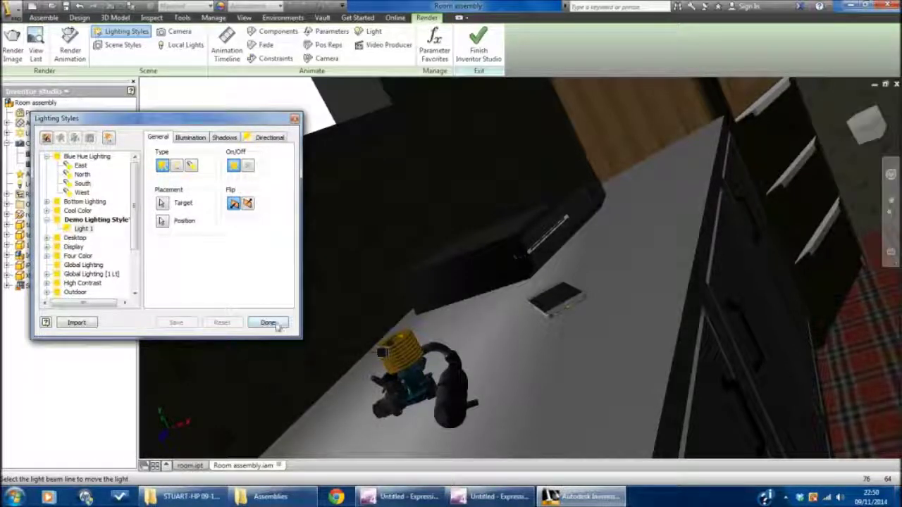
pyautogui.click(268, 323)
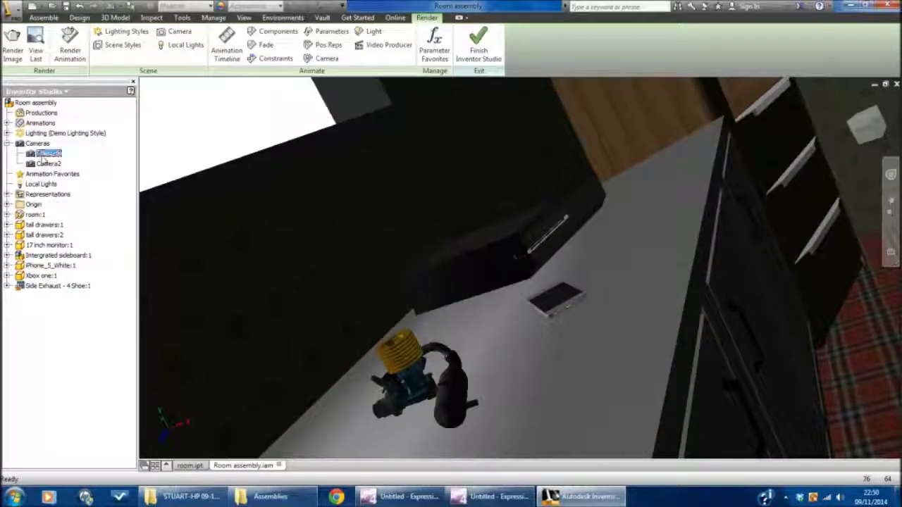
# Set the view to Camera1 and open the Render Image settings.
pyautogui.rightClick(43, 160)
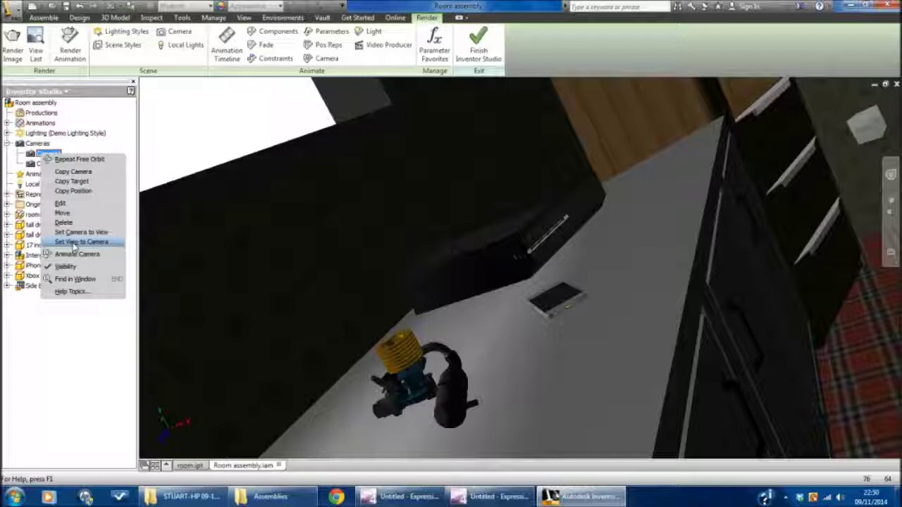
pyautogui.click(74, 243)
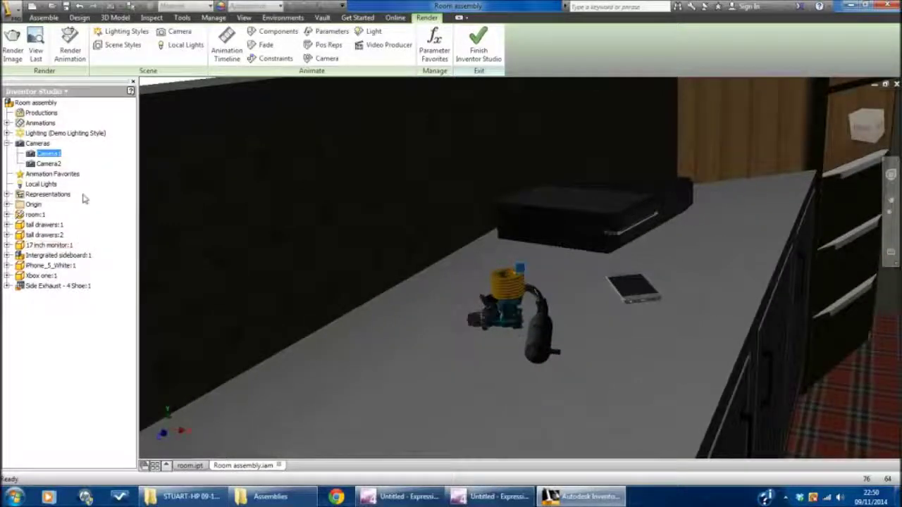
pyautogui.click(14, 45)
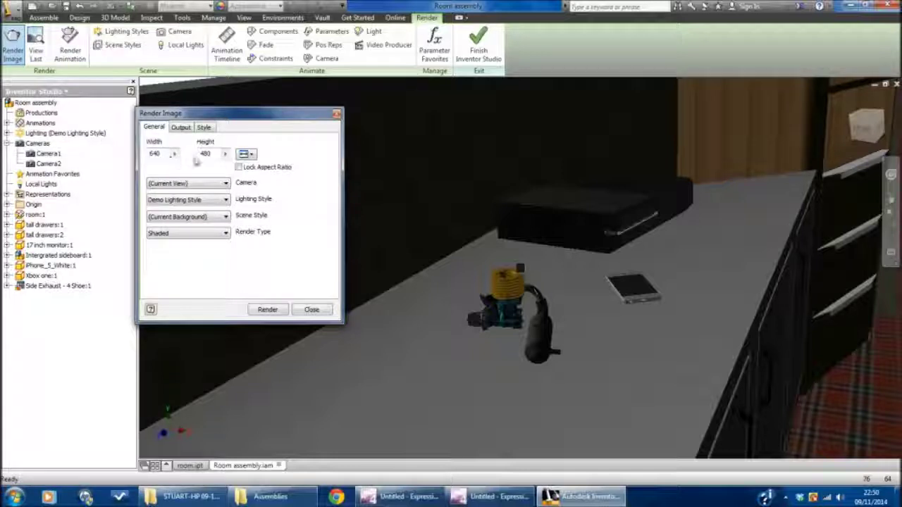